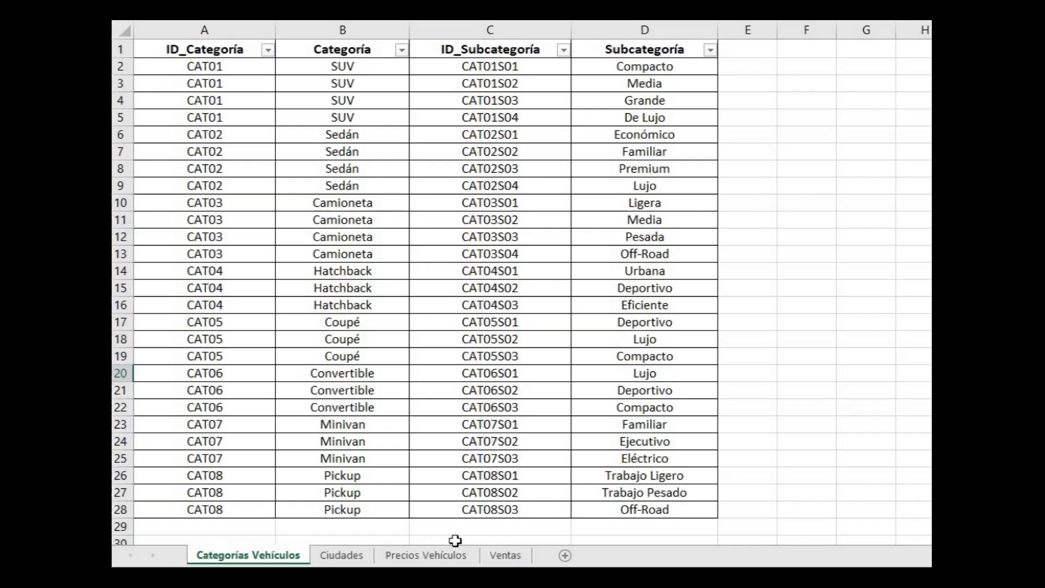
- Review the Precios Vehículos, Ventas and Ciudades sheets of the source workbook
click(455, 557)
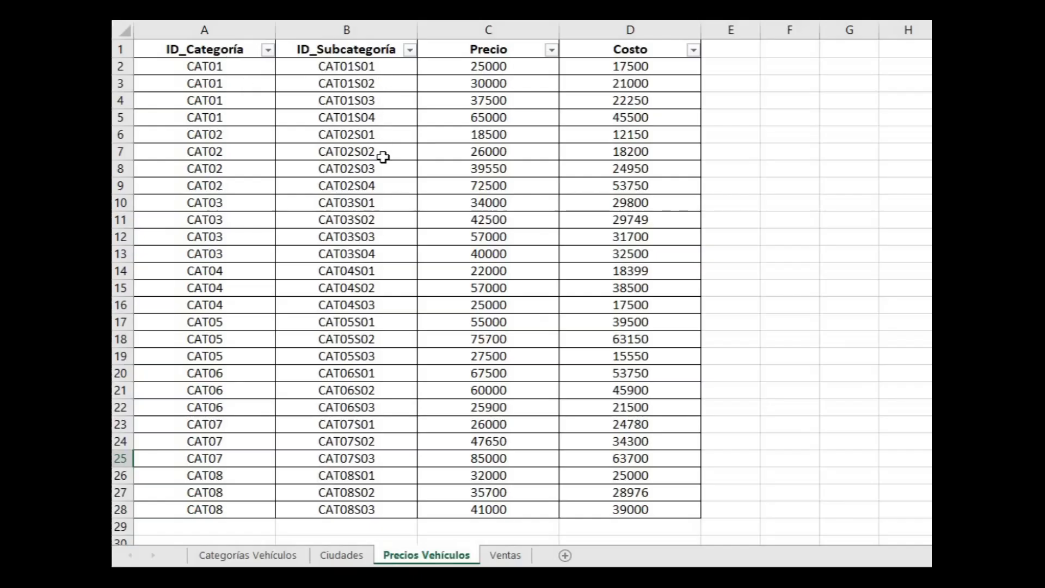
click(506, 555)
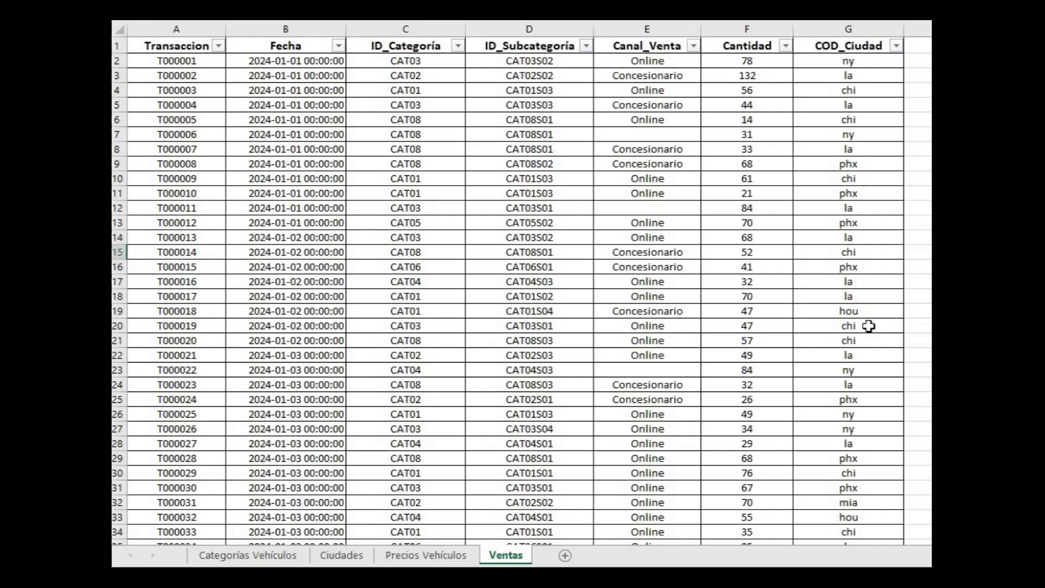
ctrl+click(352, 558)
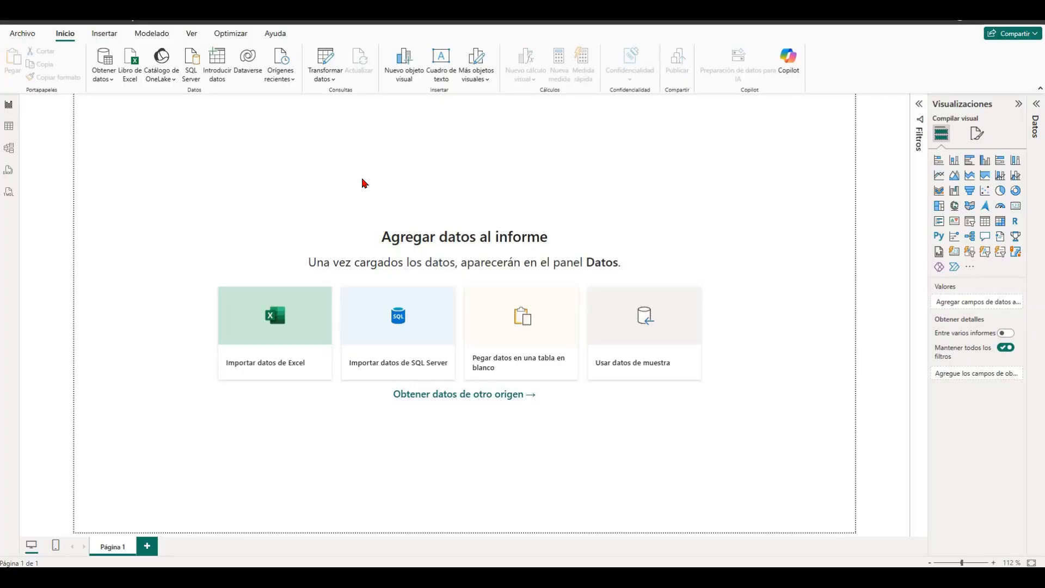
- In Power BI Desktop, load the Categorías Vehículos, Ciudades, Precios Vehículos and Ventas sheets from the Distribuidora_Carros.xlsx workbook
click(105, 81)
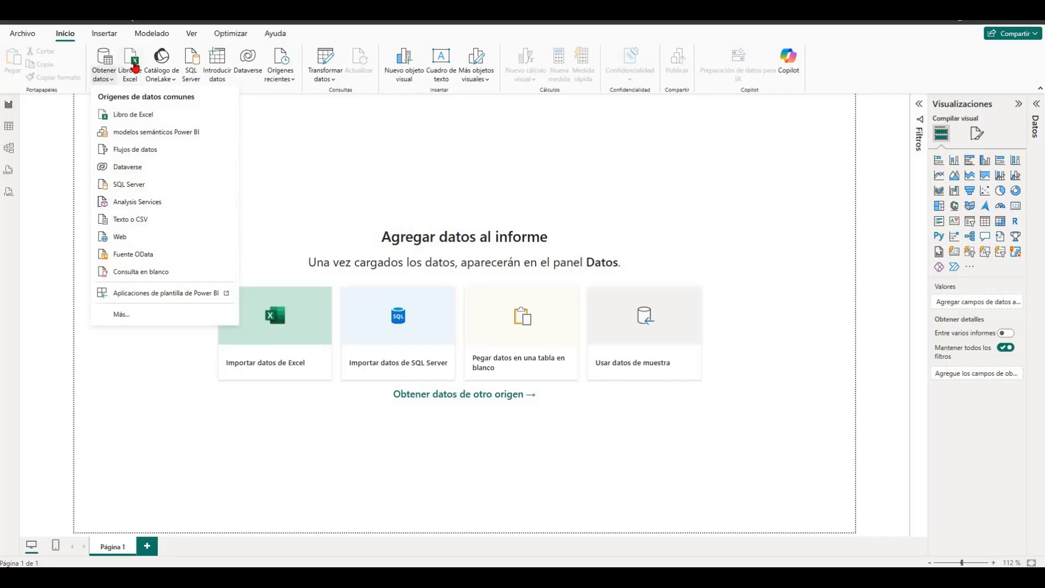
click(135, 66)
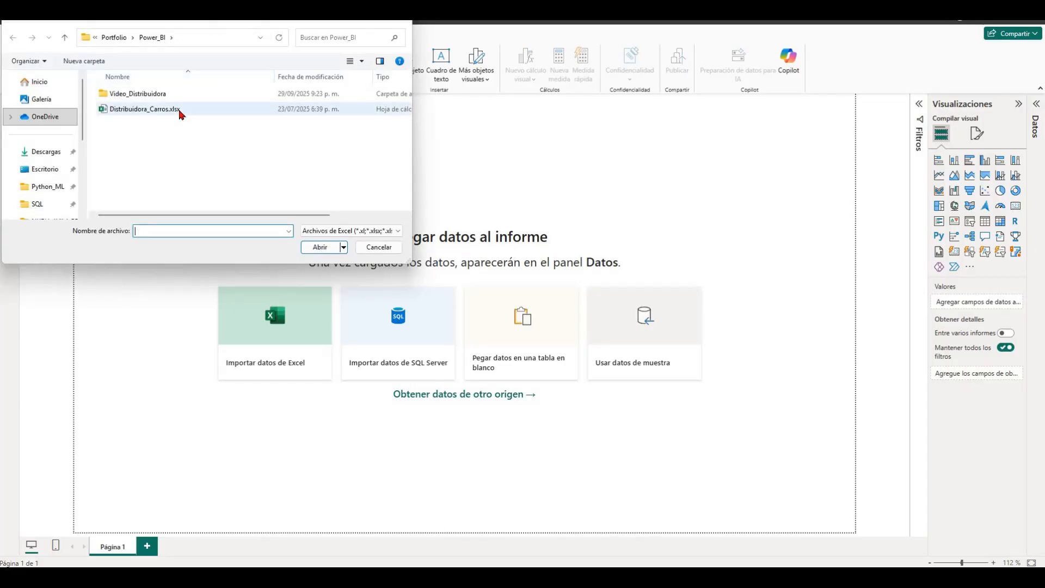
click(180, 110)
double_click(179, 111)
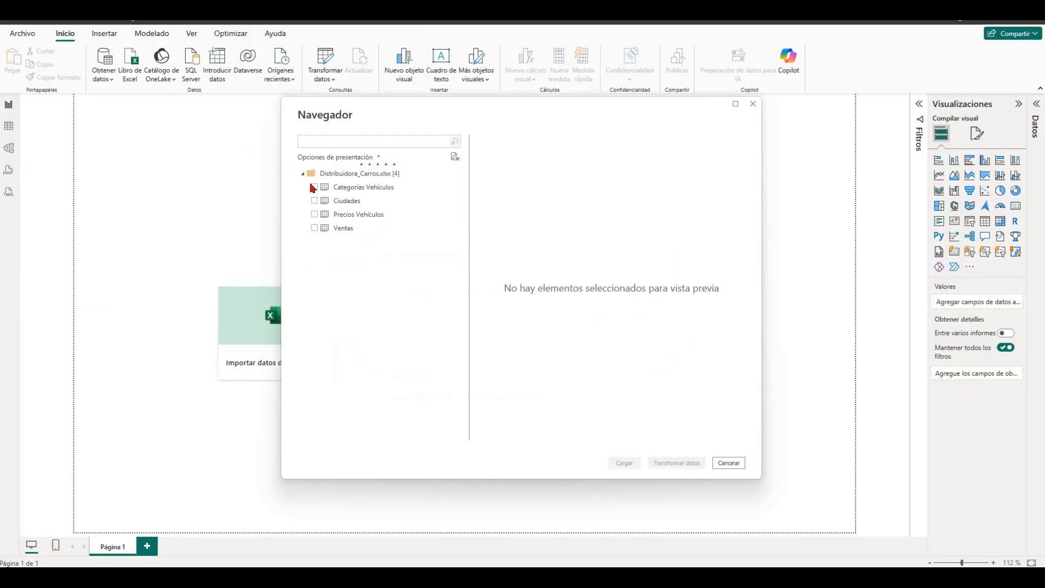
click(315, 186)
click(315, 229)
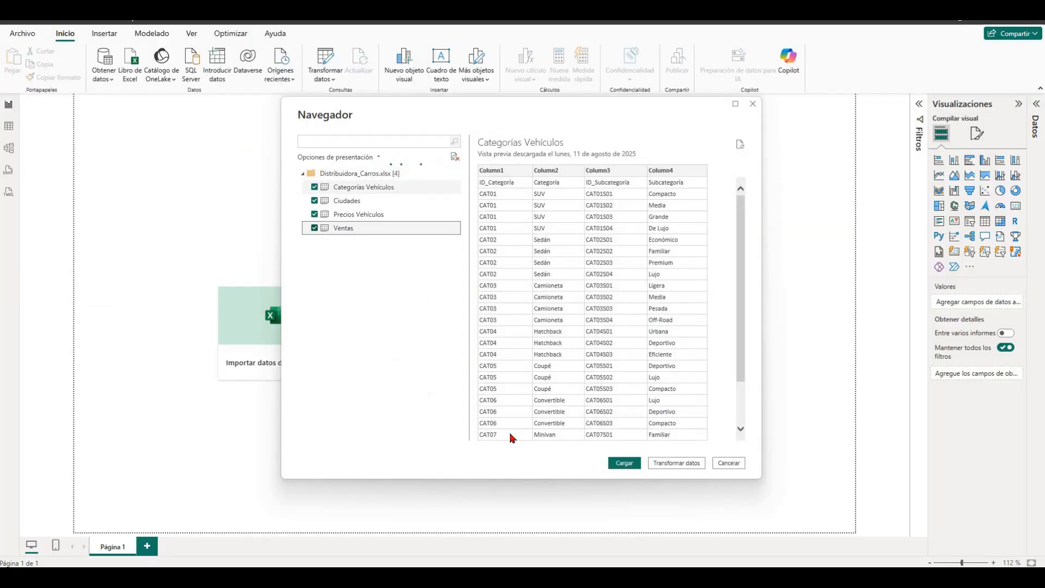
click(624, 463)
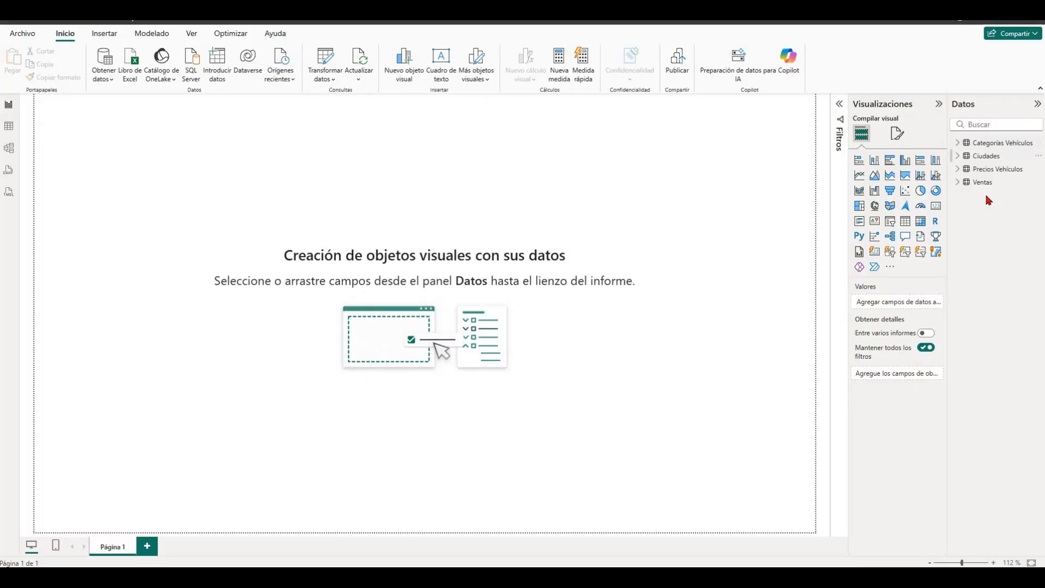
- Open the data for transformation in Power Query and use the first row as headers in Categorías Vehículos
click(328, 61)
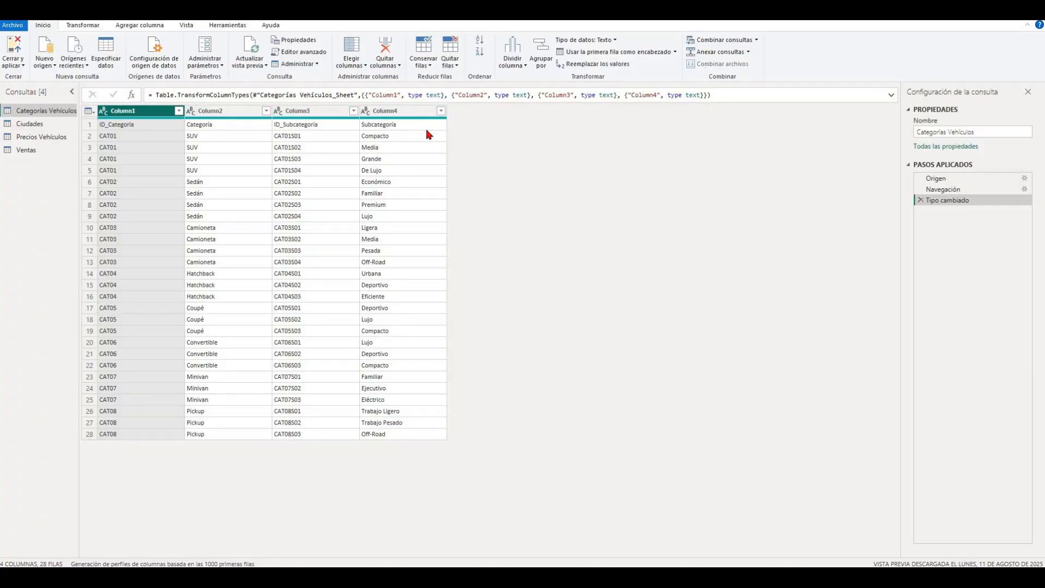
click(626, 52)
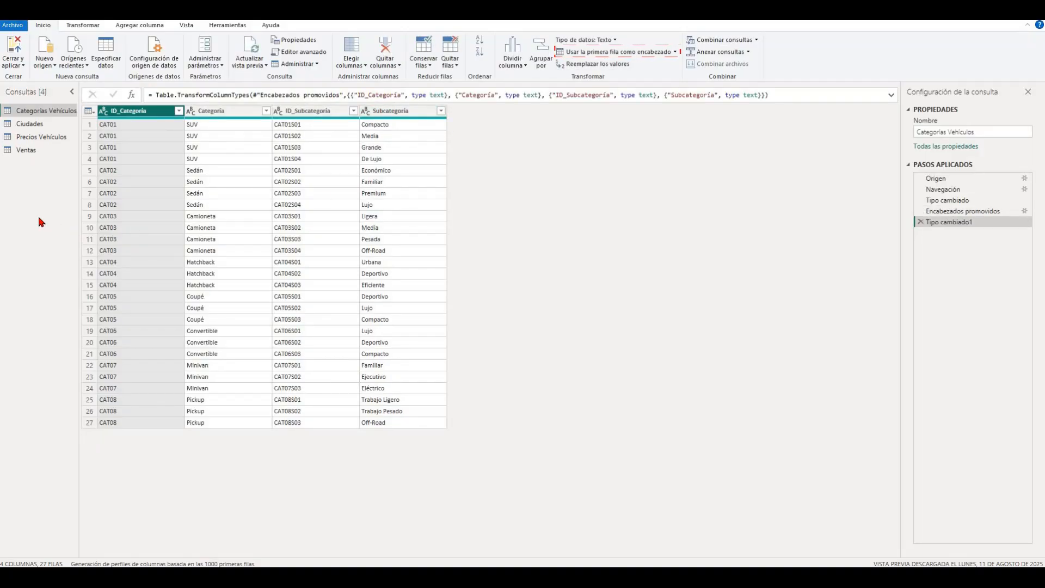
- Set the data type of the Fecha column in the Ventas query to Fecha, replacing the current conversion
click(40, 150)
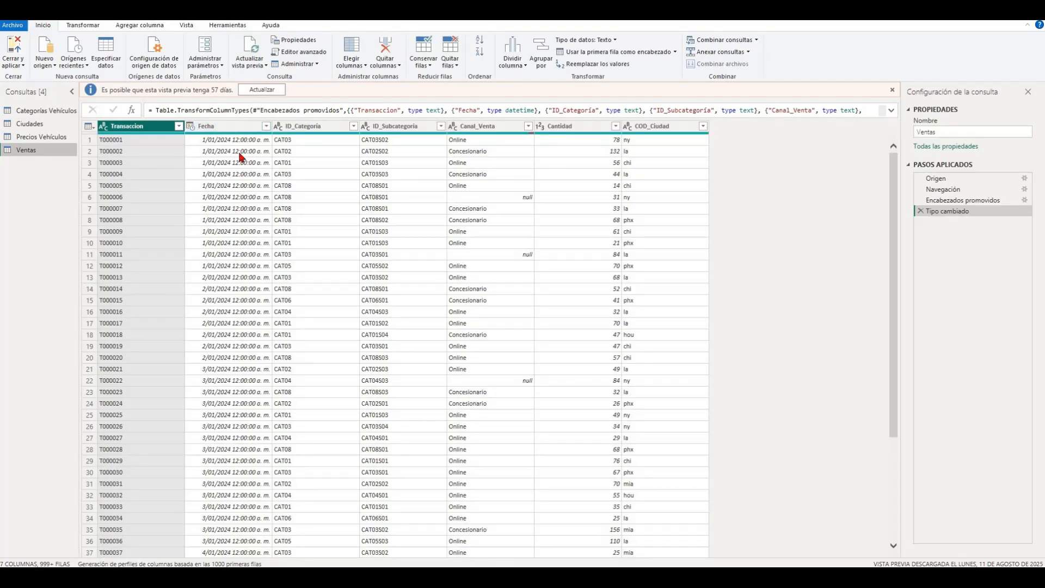
click(243, 128)
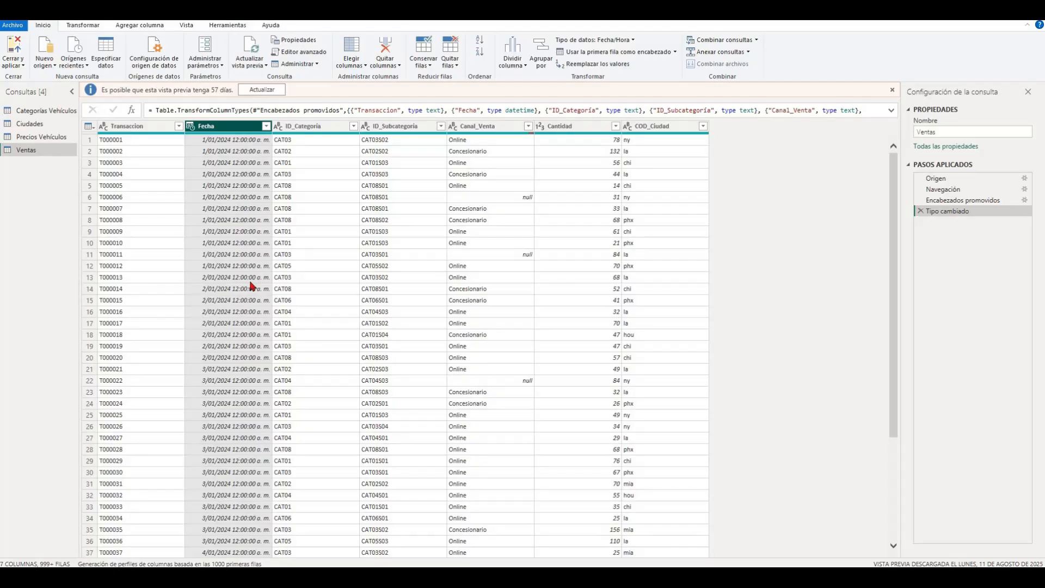
click(626, 41)
click(610, 114)
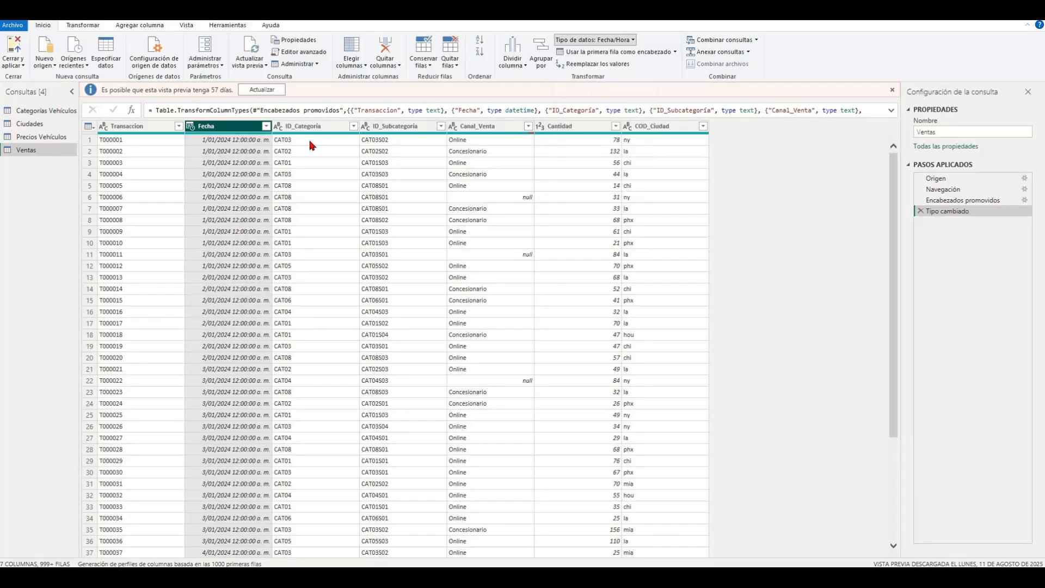
click(503, 316)
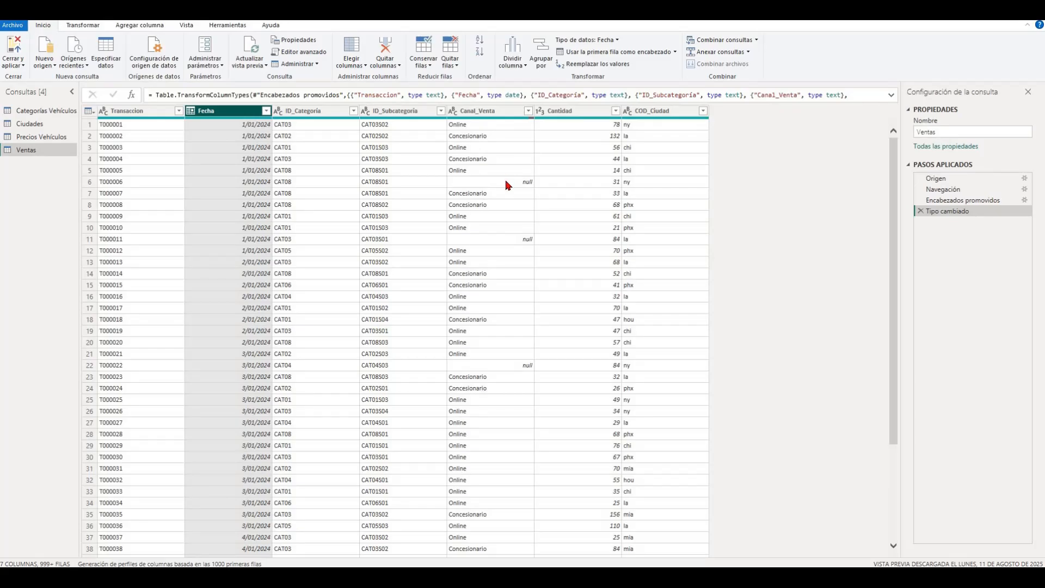
- Filter the null values out of the Canal_Venta column in the Ventas query
click(528, 112)
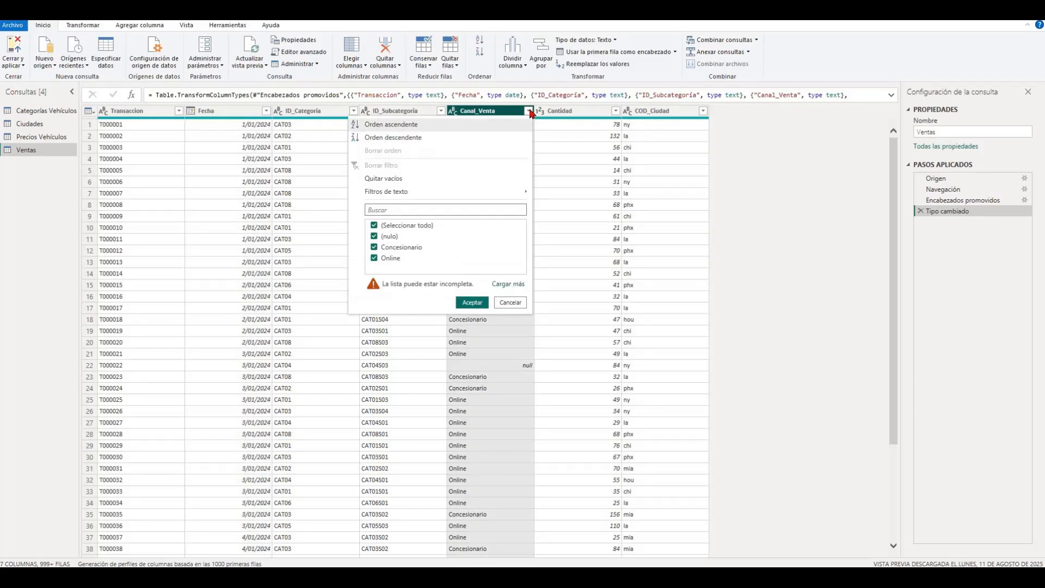
click(390, 237)
key(Return)
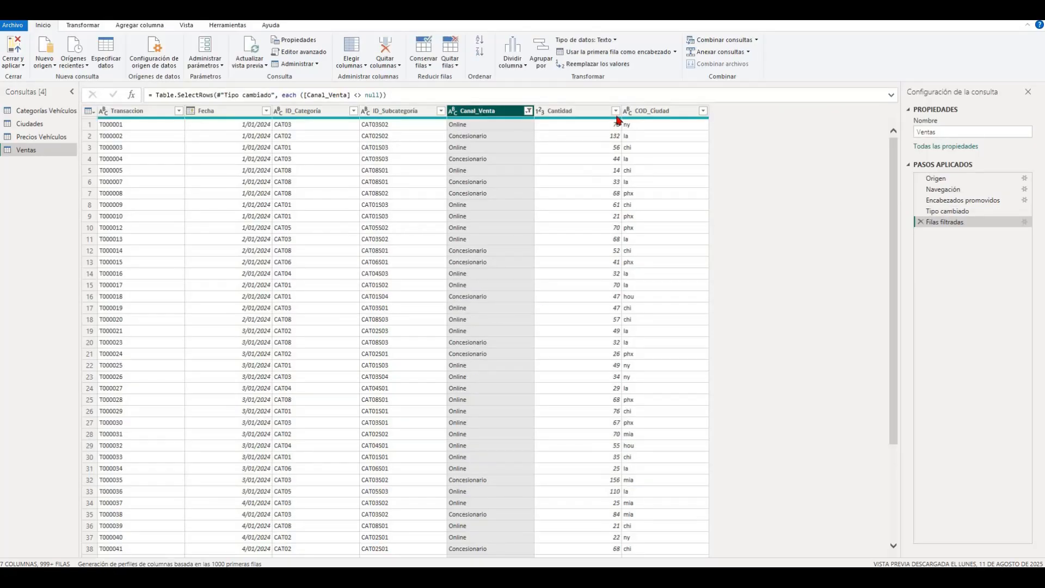
- Convert the Cantidad column in Ventas to absolute values and check its list of values for negatives
click(615, 112)
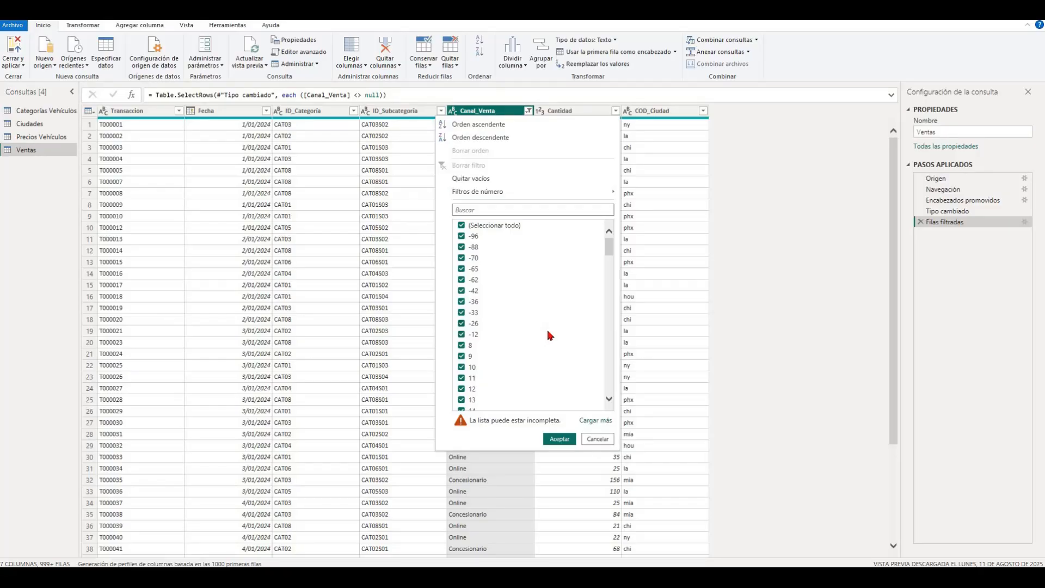
click(571, 114)
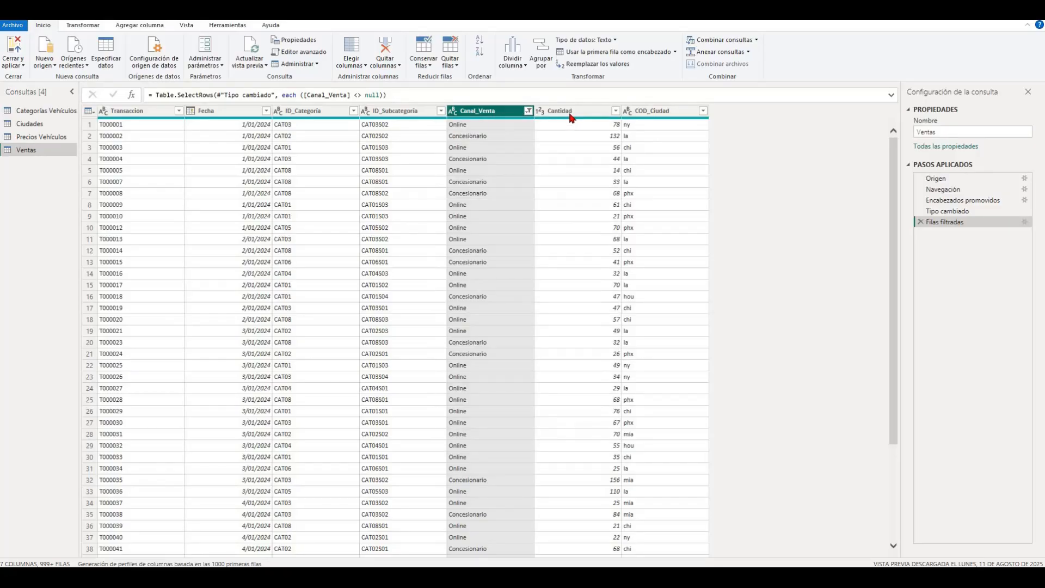
click(571, 113)
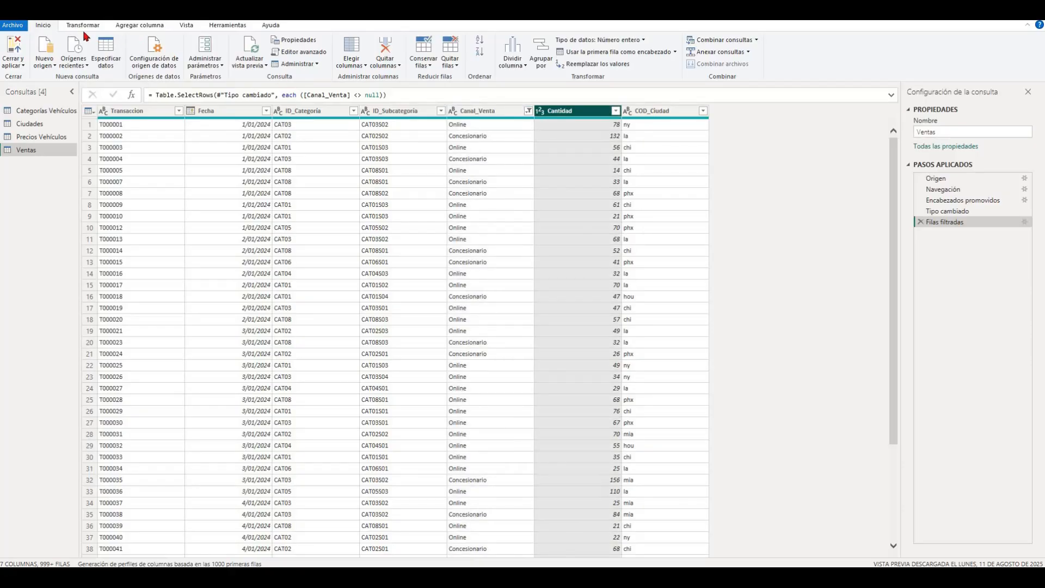
click(73, 26)
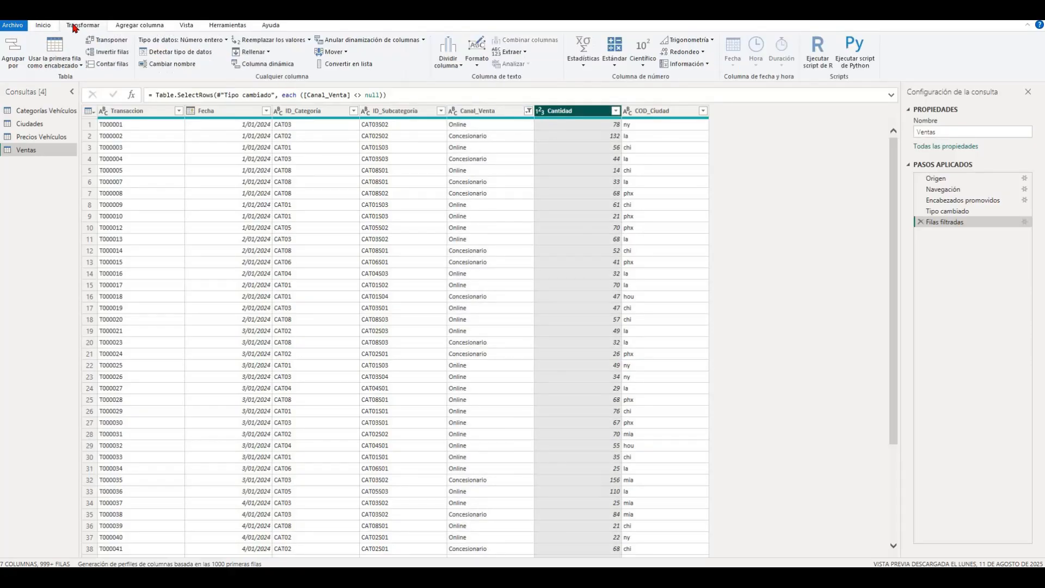
click(642, 64)
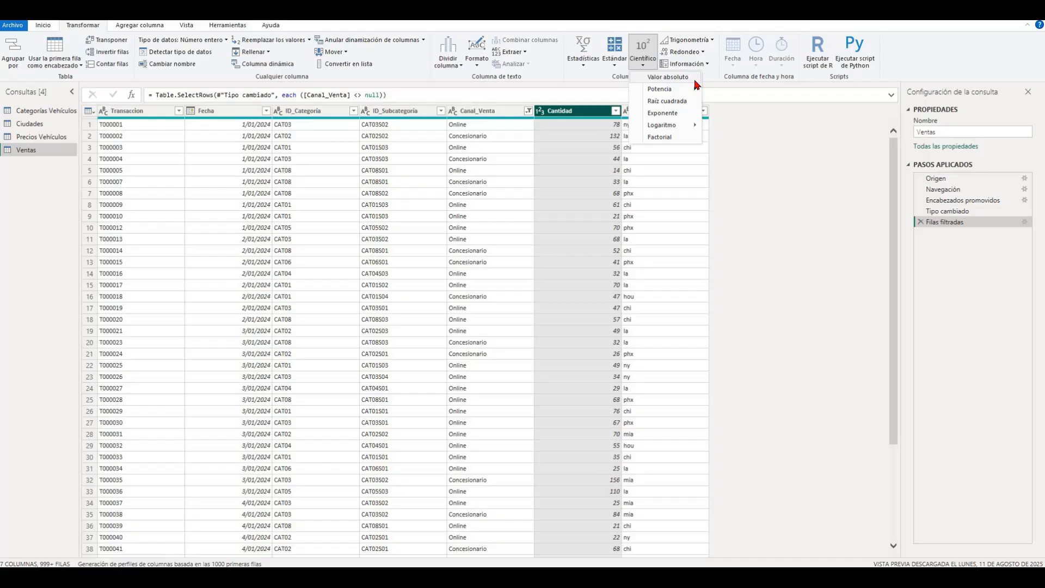
click(694, 79)
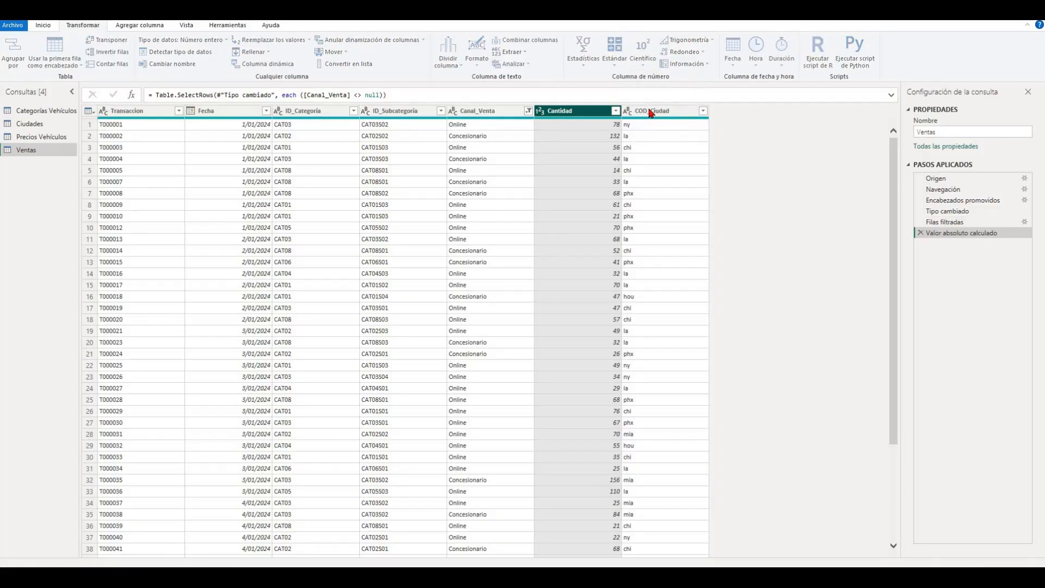
click(616, 111)
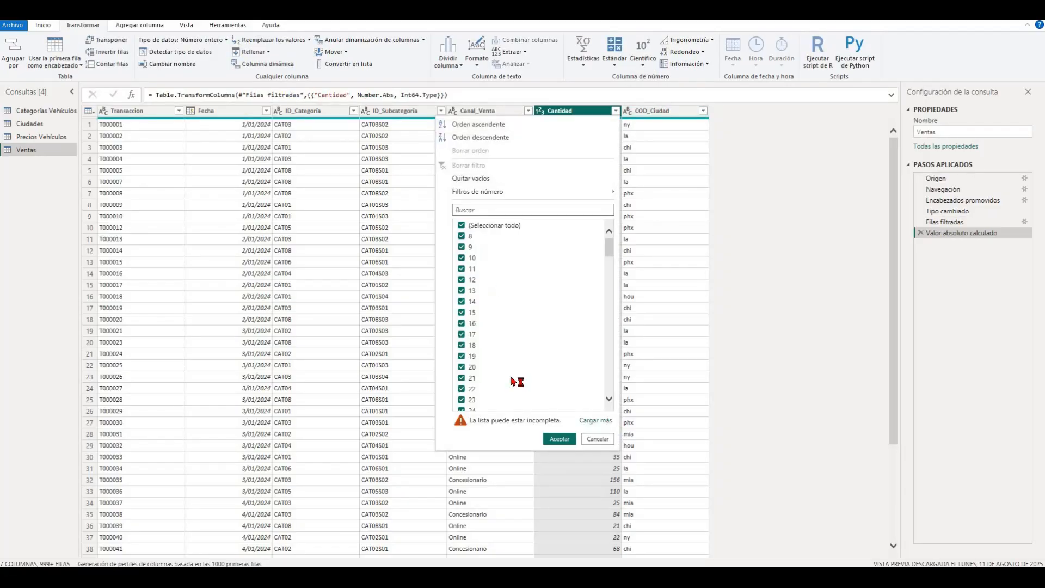
click(597, 439)
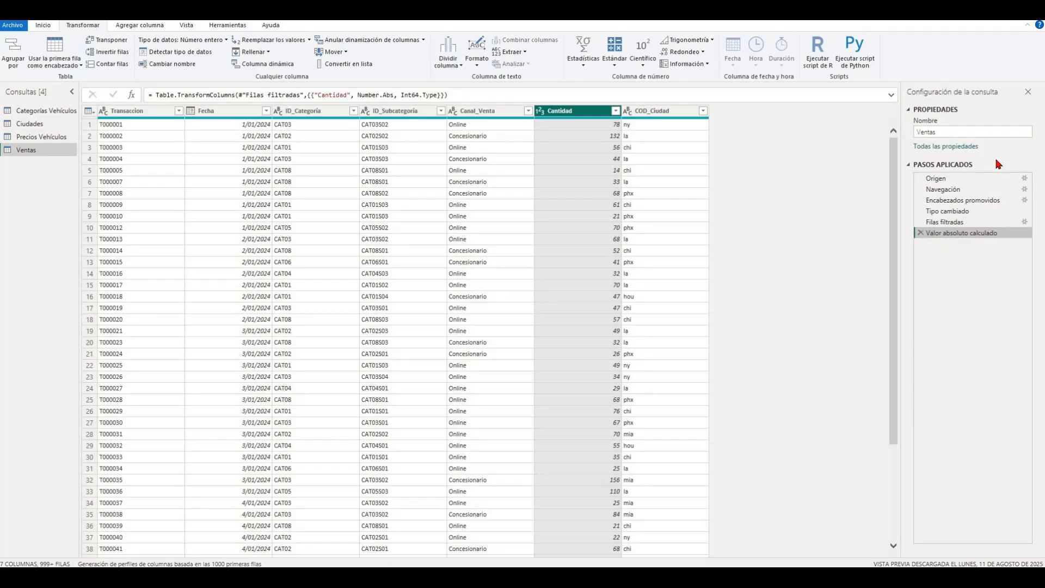
click(971, 202)
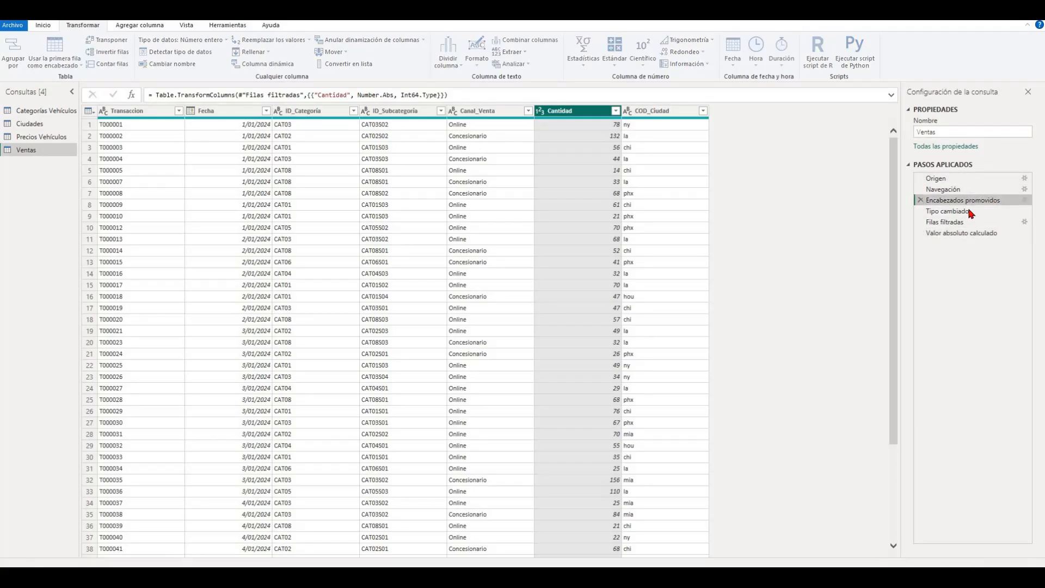
click(958, 211)
click(920, 211)
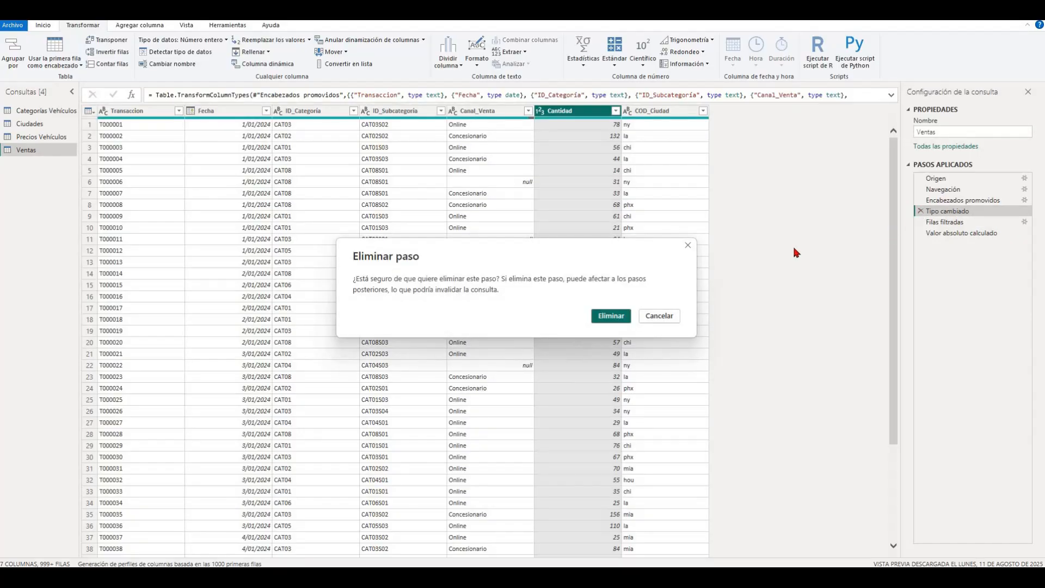
click(660, 316)
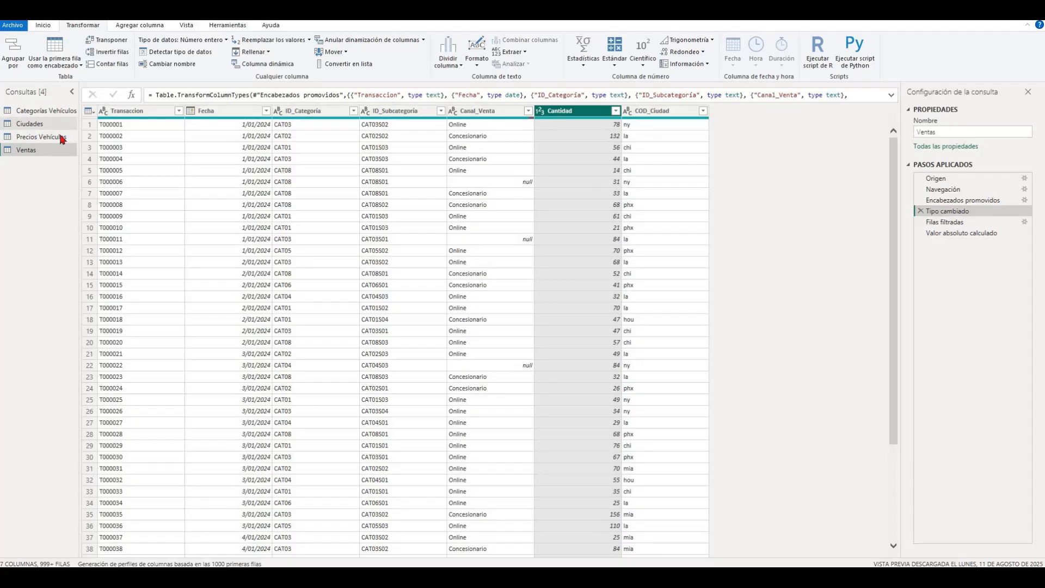
- Compare the city codes in Ciudades with those in Ventas and convert the COD_Ciudad column of Ventas to uppercase
click(33, 123)
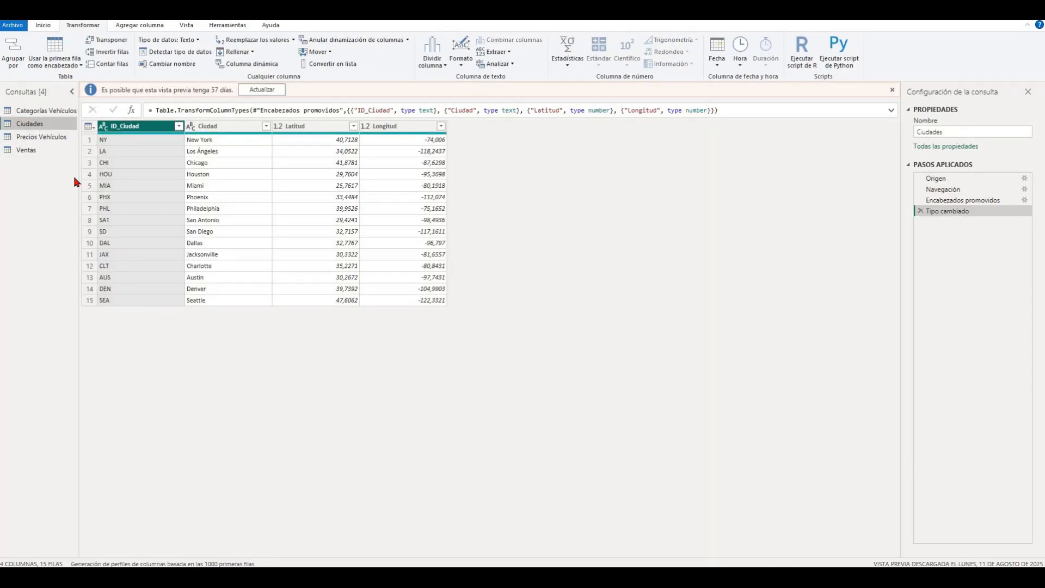
click(42, 151)
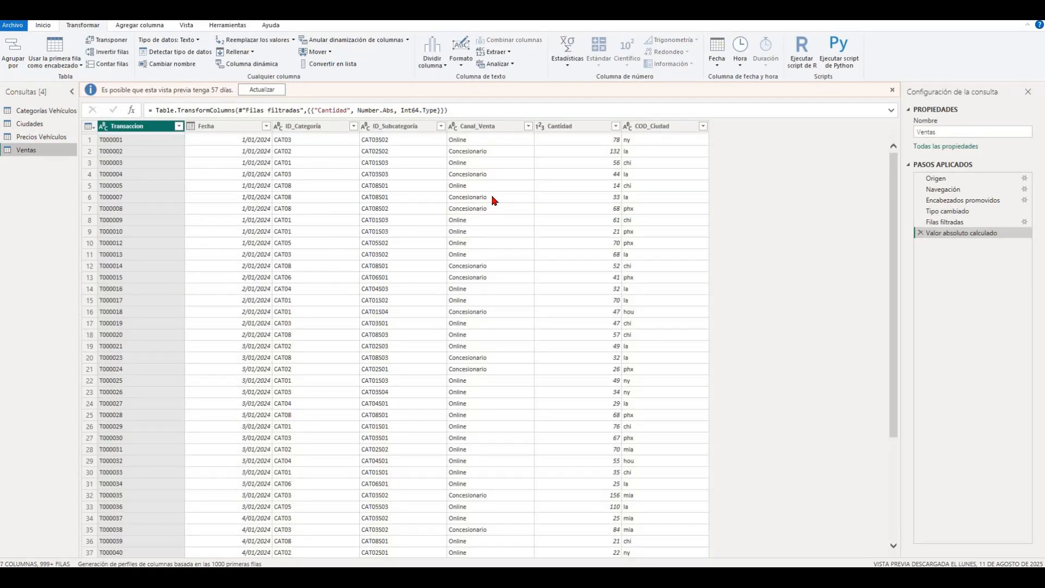
click(646, 130)
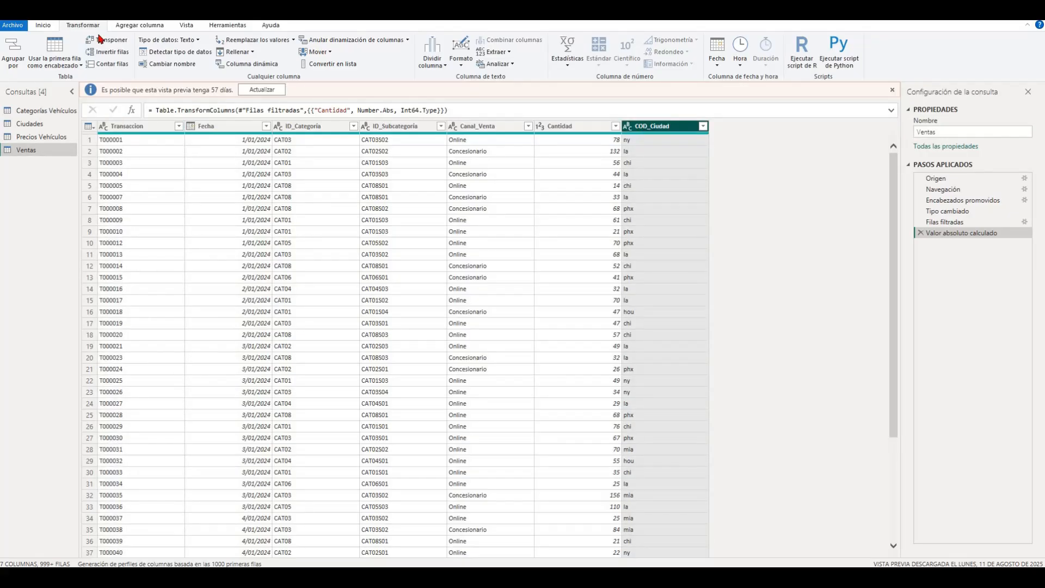
click(466, 65)
click(479, 89)
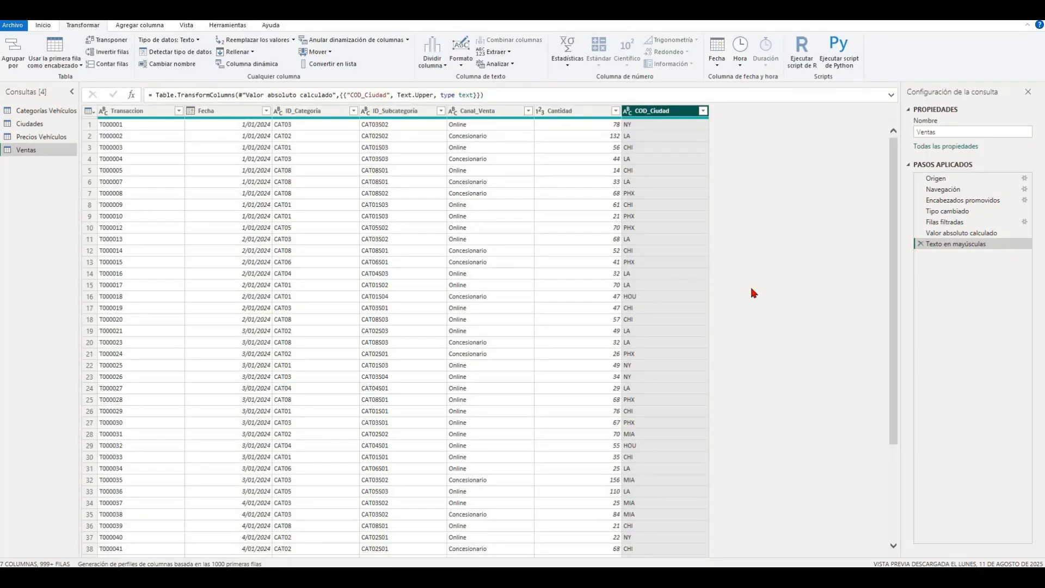
- Close and apply the query changes, and create a relationship to ID_Ciudad of the Ciudades table in the model diagram
click(43, 25)
click(14, 47)
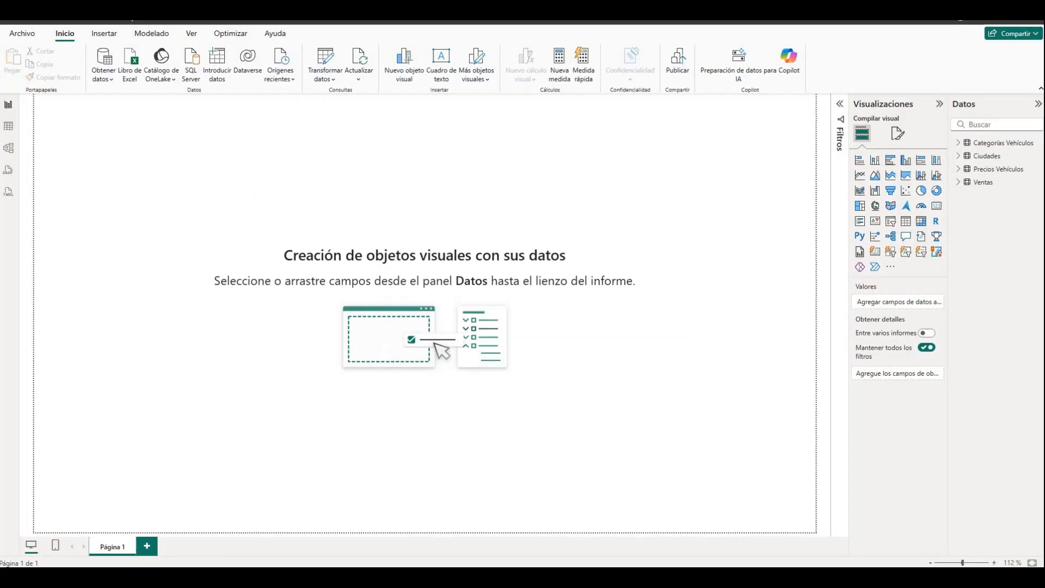
click(8, 148)
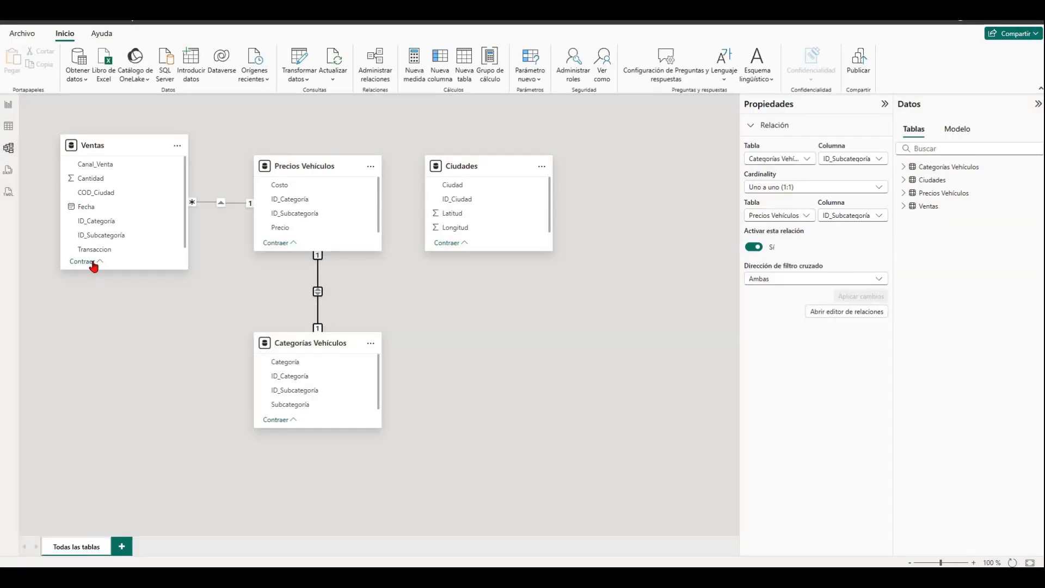
drag(308, 217, 457, 199)
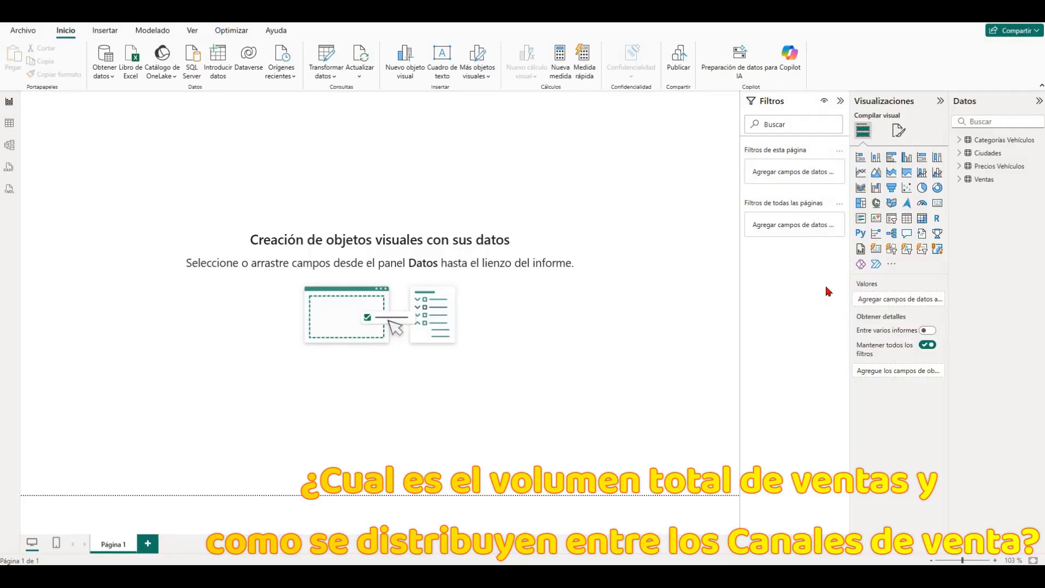
- Add a card visual to the report page showing the sum of Cantidad from the Ventas table
click(938, 203)
click(959, 179)
drag(1010, 210, 882, 300)
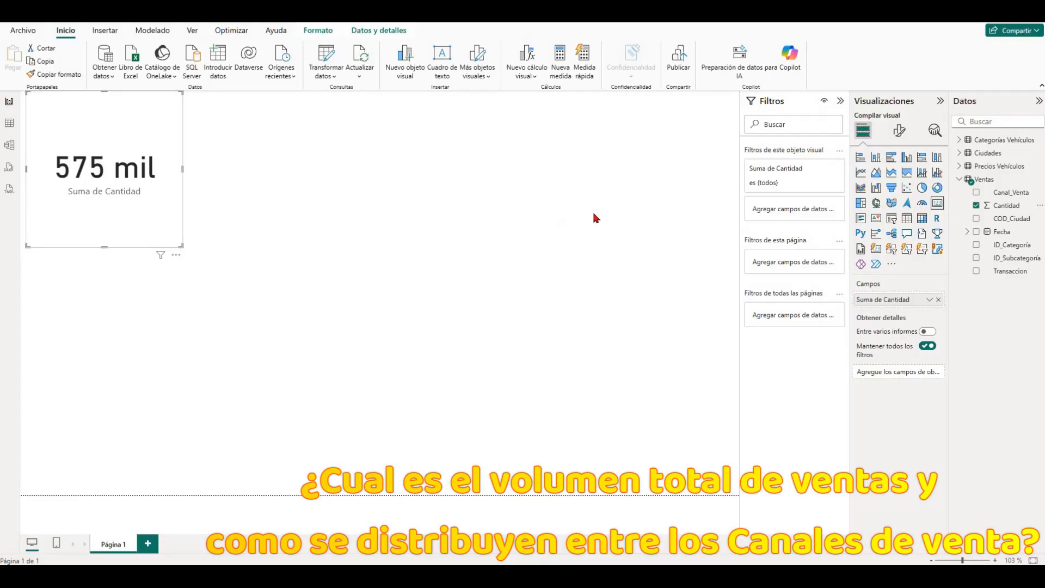
- Add a donut chart with Canal_Venta as the legend and the sum of Cantidad as values, and check a slice's details
click(663, 203)
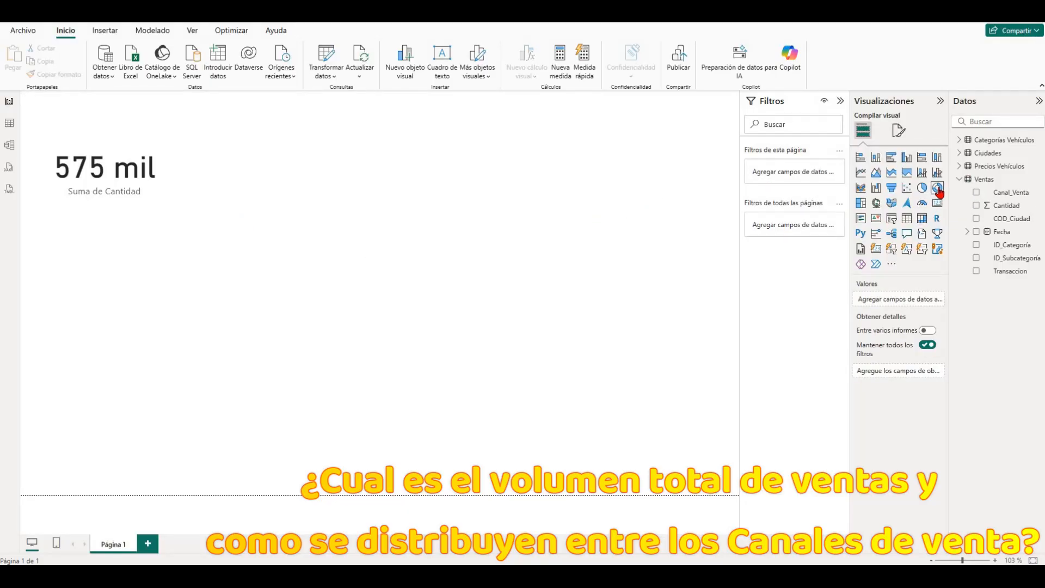
click(937, 188)
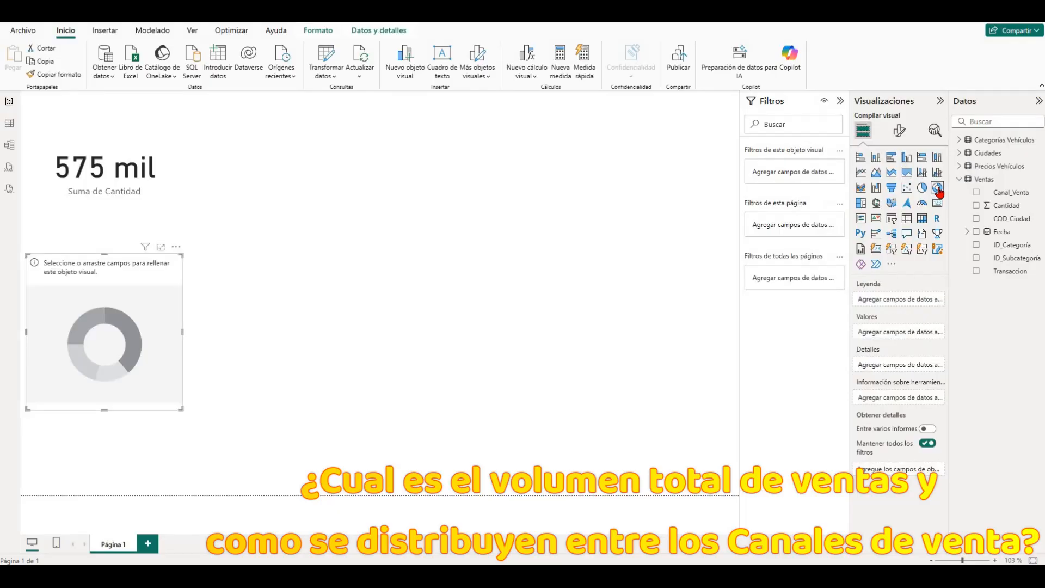
drag(1010, 193, 904, 298)
drag(970, 240, 892, 299)
drag(1006, 206, 878, 339)
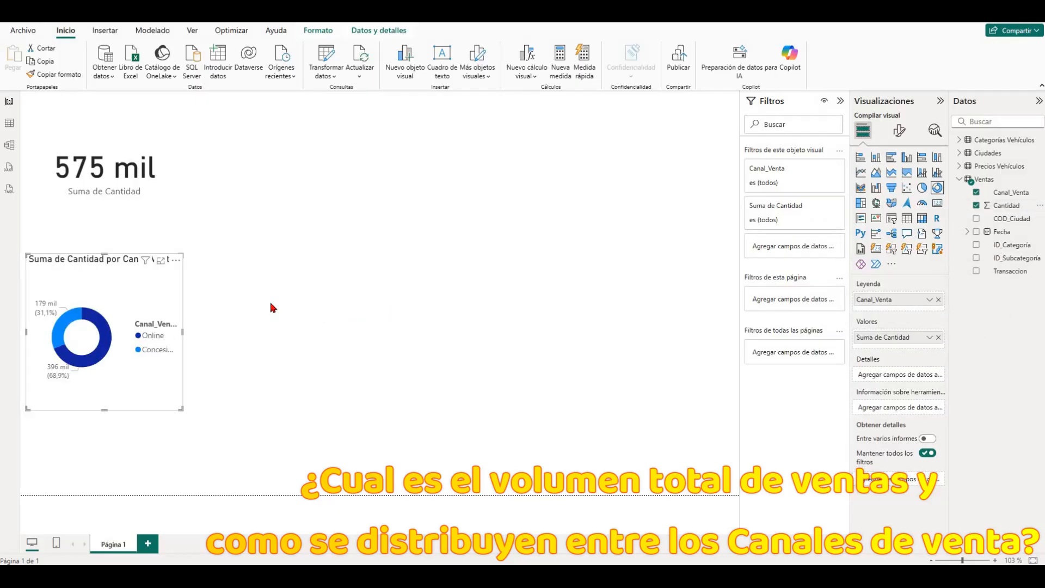
mouse_move(102, 356)
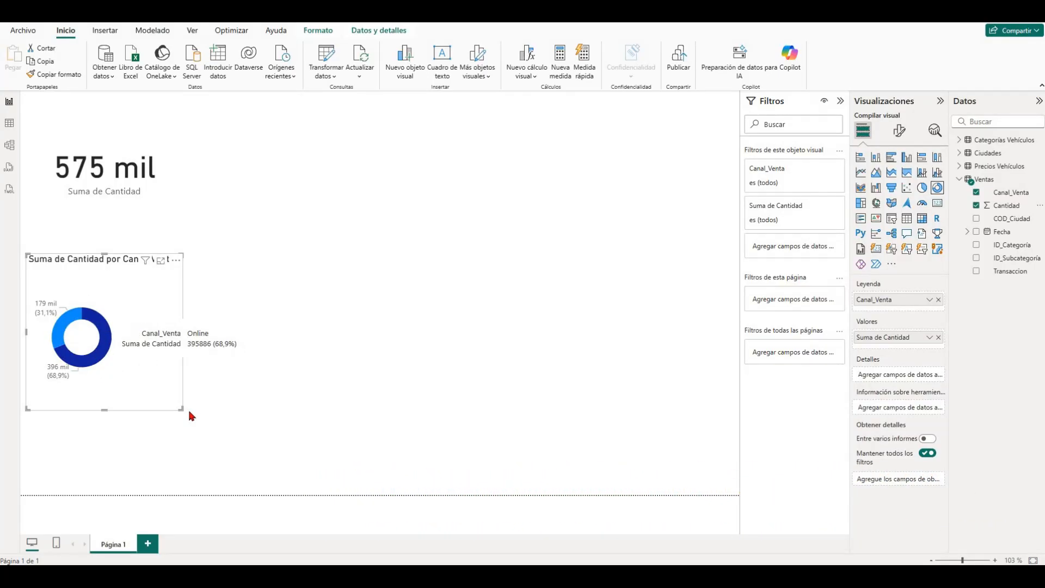
- Add an enlarged stacked column chart beside the card, with Subcategoría on the X axis and the sum of Cantidad on the Y axis
click(691, 234)
click(878, 159)
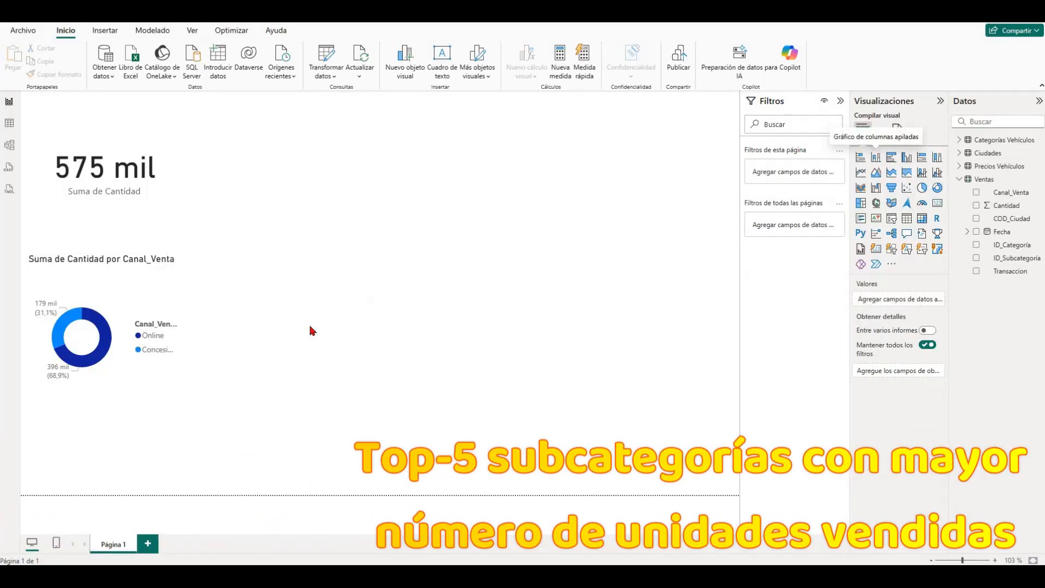
drag(142, 434, 353, 146)
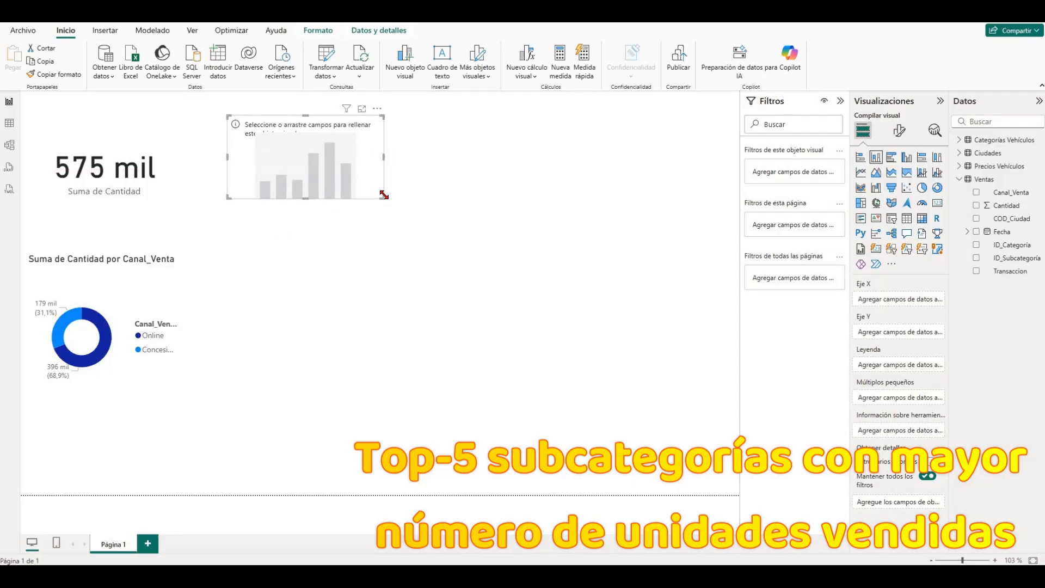
drag(434, 241, 600, 357)
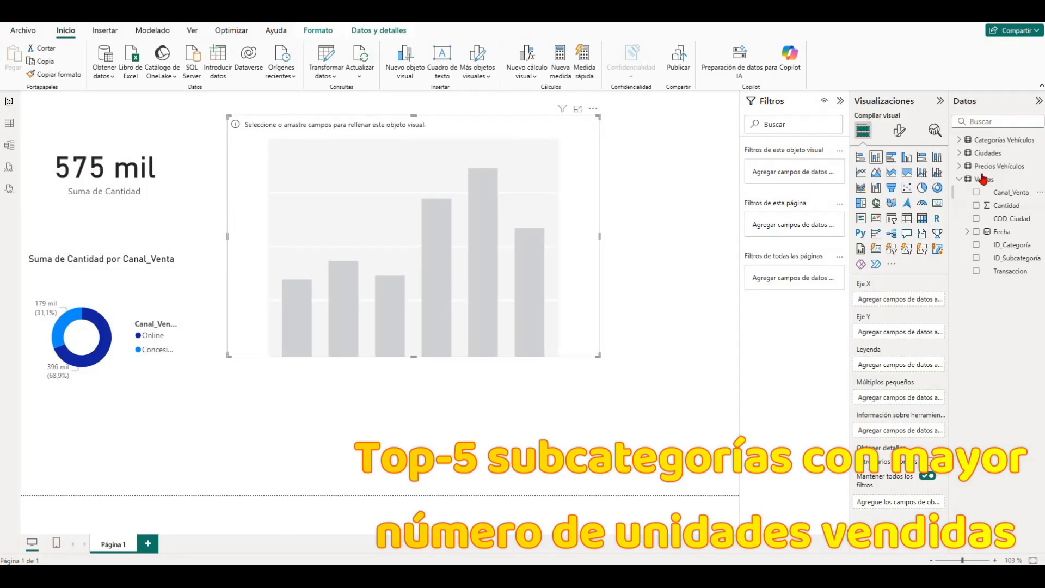
click(986, 141)
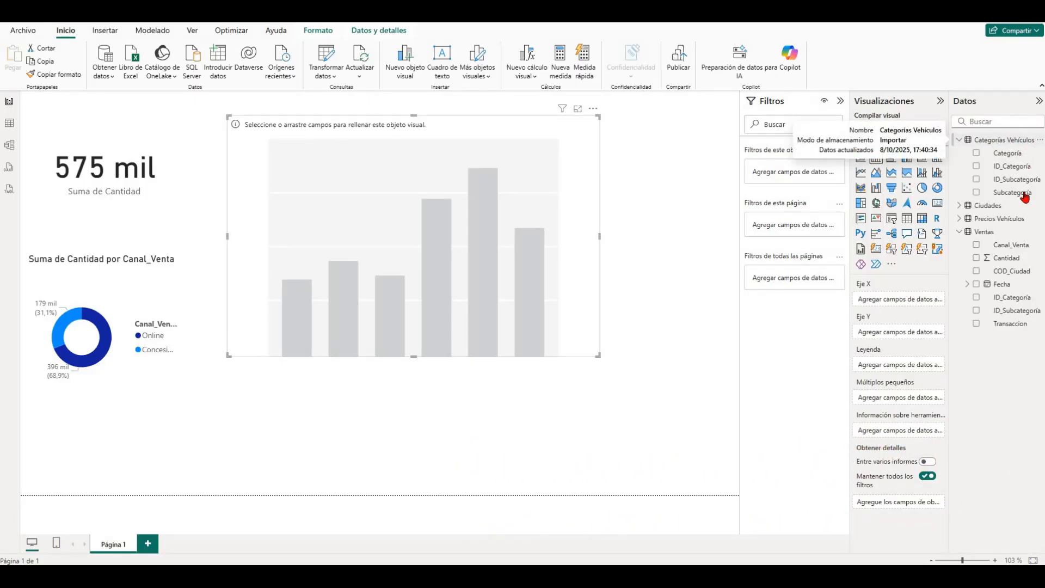
drag(1025, 197, 921, 340)
drag(1004, 263, 898, 338)
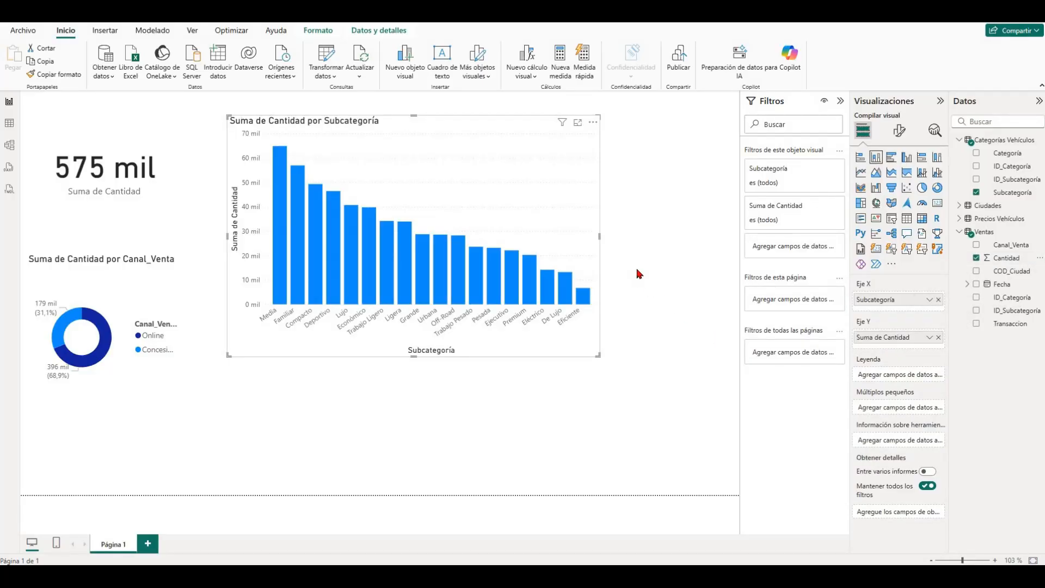
- Filter the column chart's Subcategoría with a Top N filter showing the Superior 5 by the sum of Cantidad
click(819, 187)
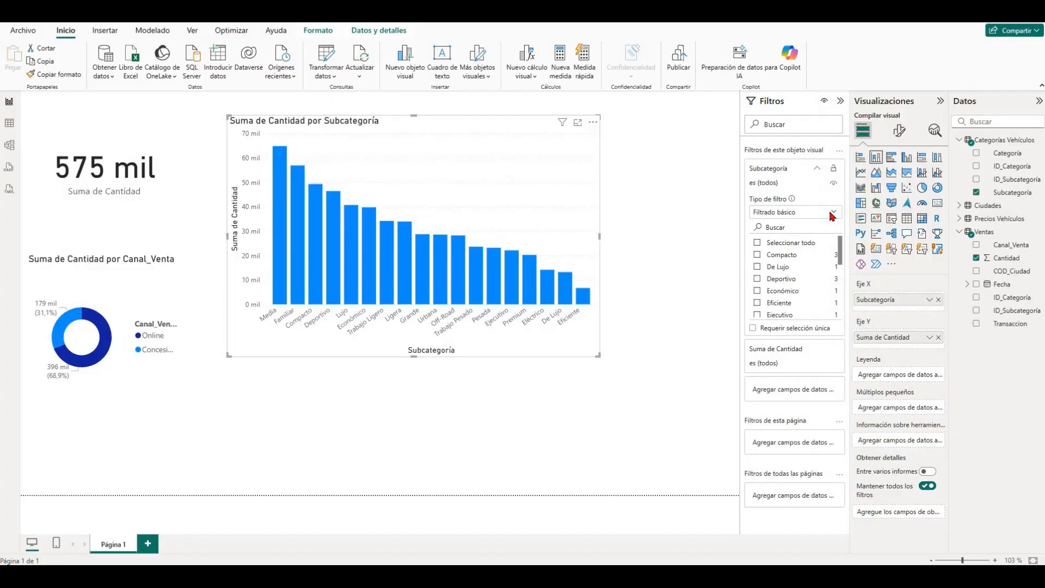
click(831, 214)
click(804, 254)
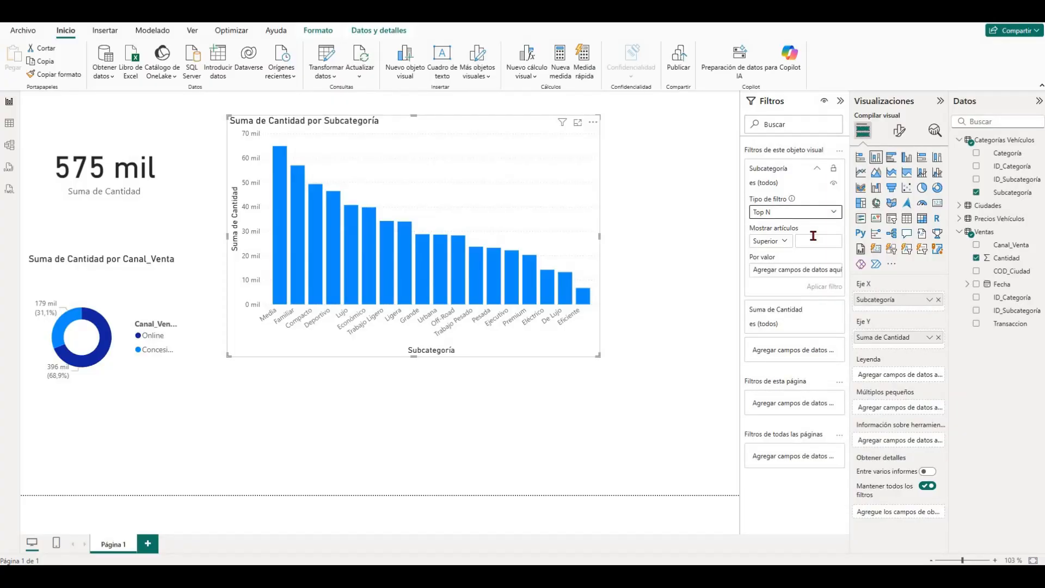
click(813, 237)
text(5)
drag(1010, 258, 808, 275)
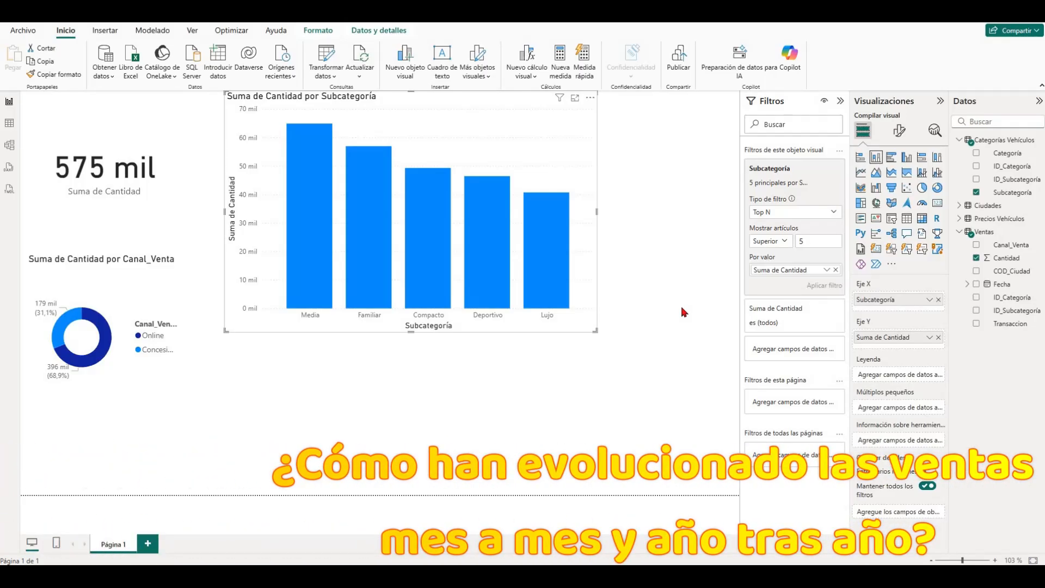
- Add a wide line chart below the column chart, with the Fecha hierarchy on the X axis and Cantidad on the Y axis
click(725, 318)
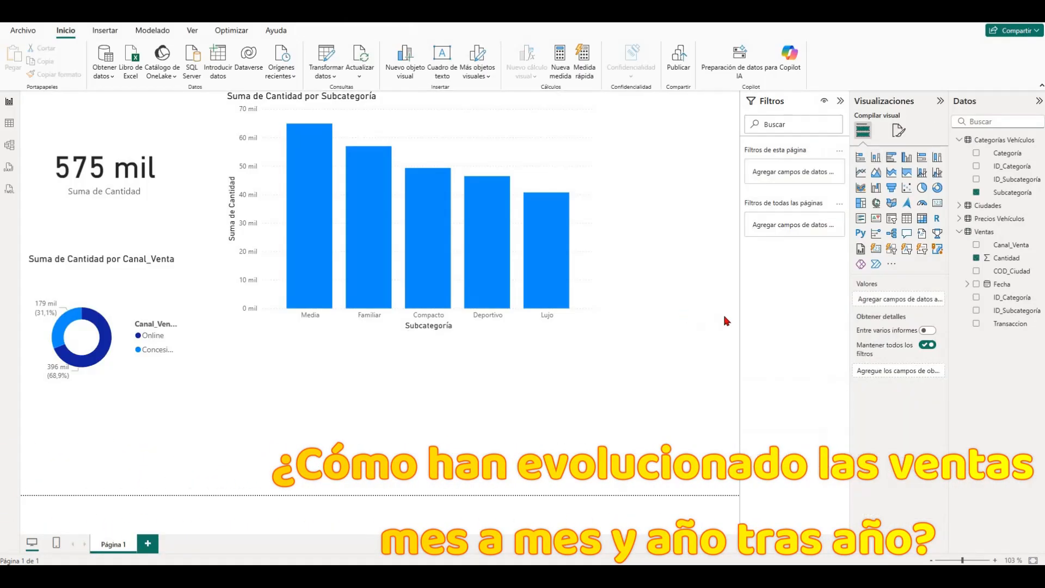
click(860, 172)
drag(405, 364, 294, 399)
drag(393, 254, 619, 346)
drag(1000, 288, 898, 300)
drag(997, 262, 932, 382)
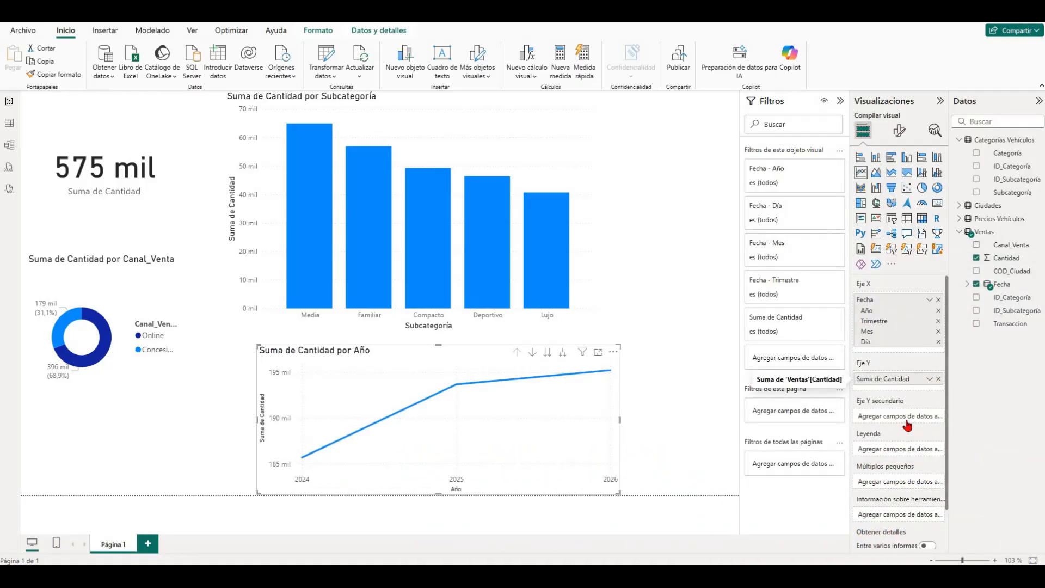
- Summarise the line chart's Cantidad as Promedio and take the date hierarchy down to the Mes level
click(930, 380)
click(863, 436)
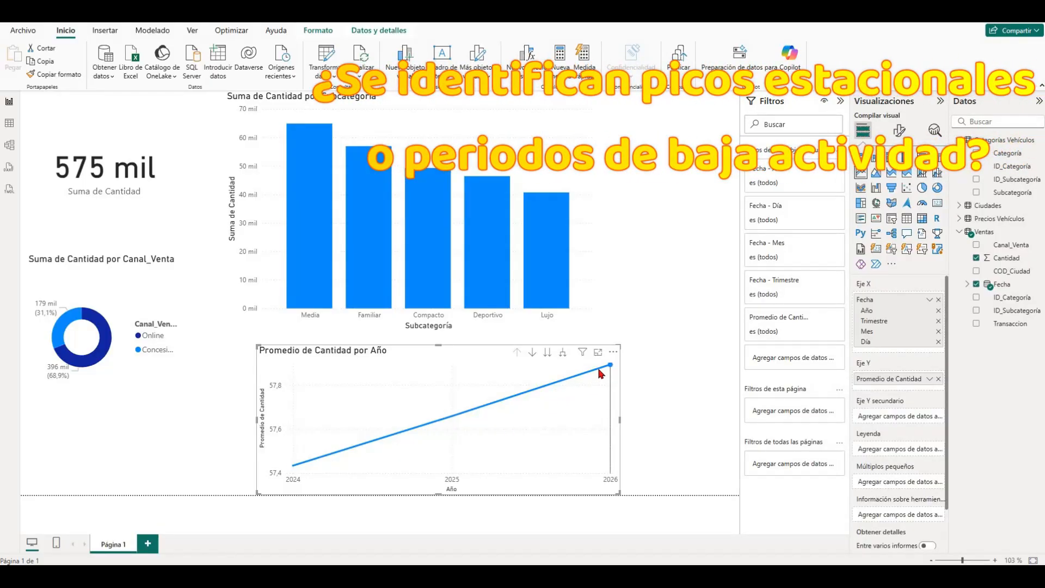
click(547, 353)
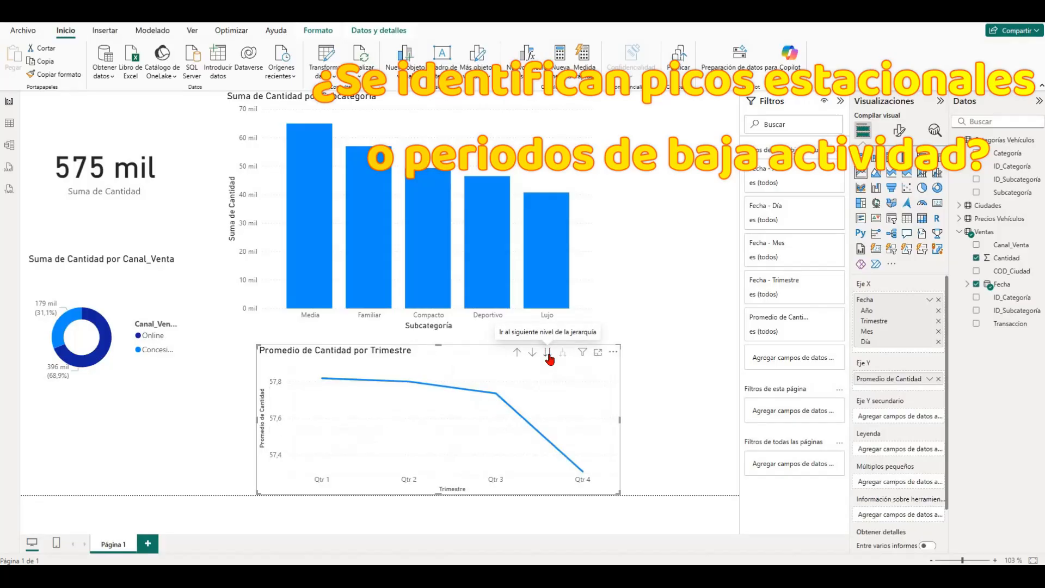
click(547, 352)
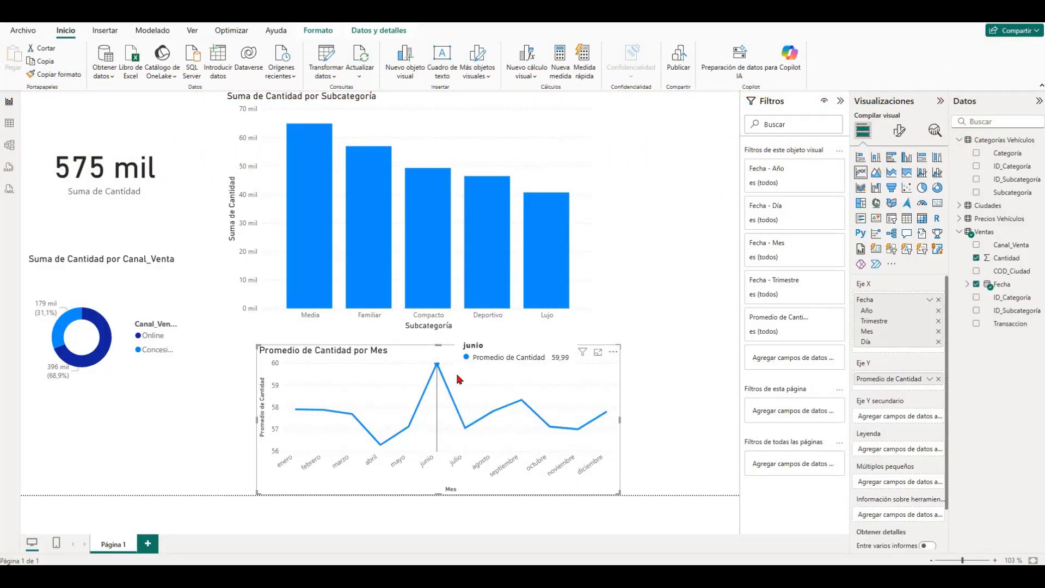
click(673, 401)
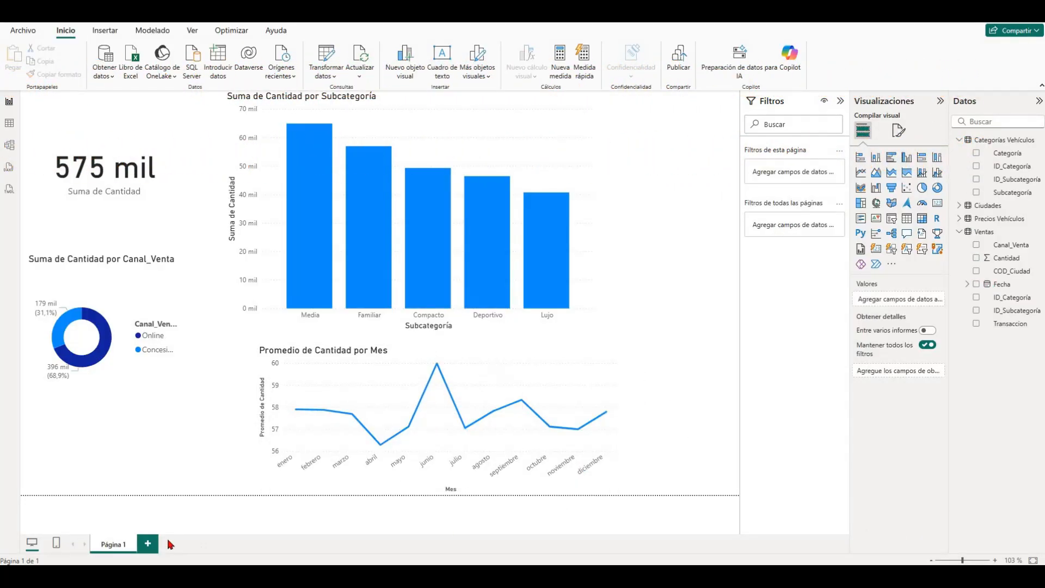
- Add a second report page with an enlarged map using Ciudad as location and Latitud and Longitud from the Ciudades table
click(147, 544)
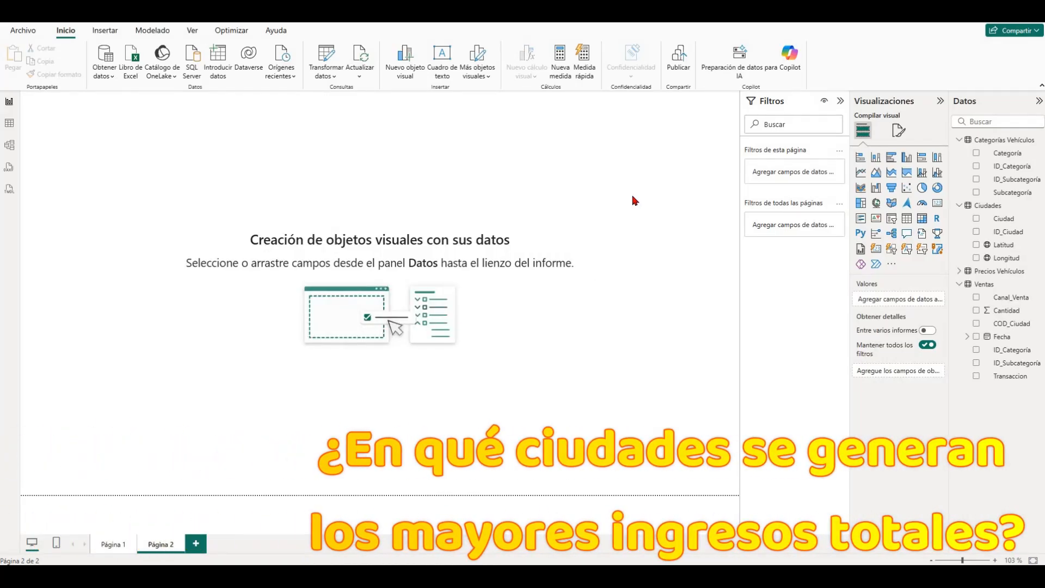
click(875, 203)
drag(1005, 223, 904, 302)
drag(997, 249, 940, 367)
drag(1006, 258, 877, 401)
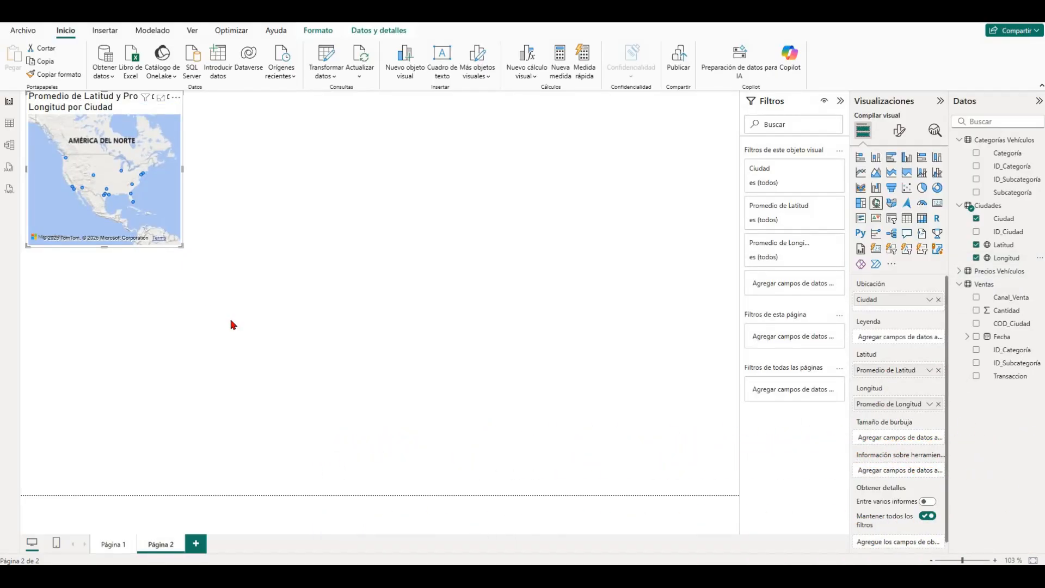
drag(233, 325, 369, 415)
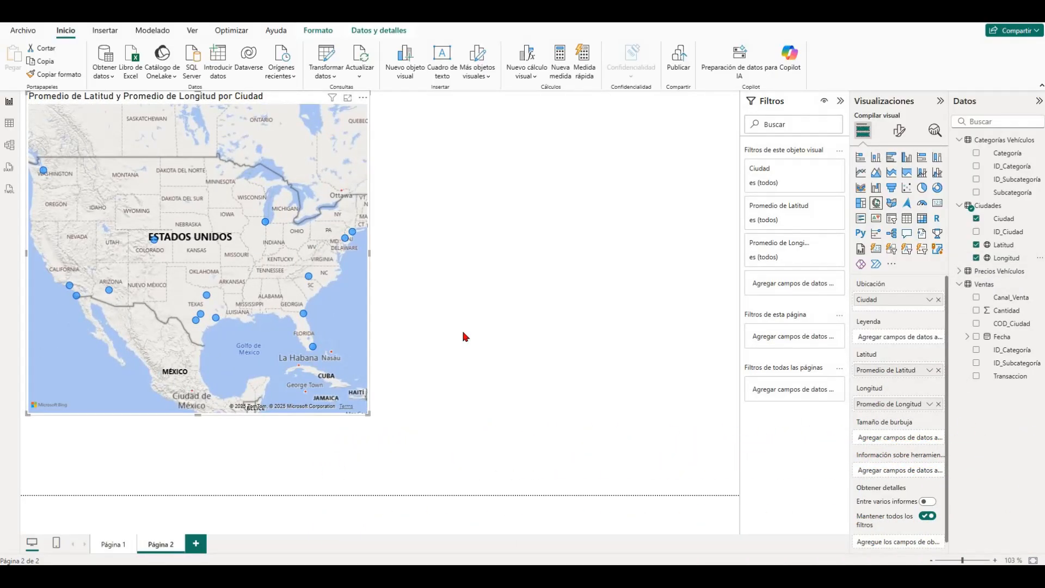
click(984, 285)
click(223, 61)
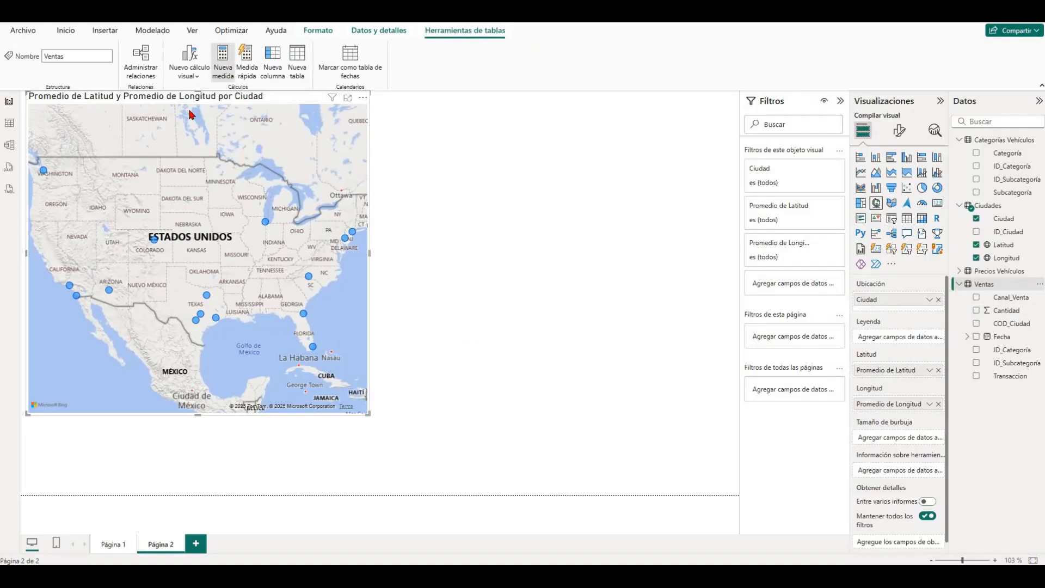
key(Caps_Lock)
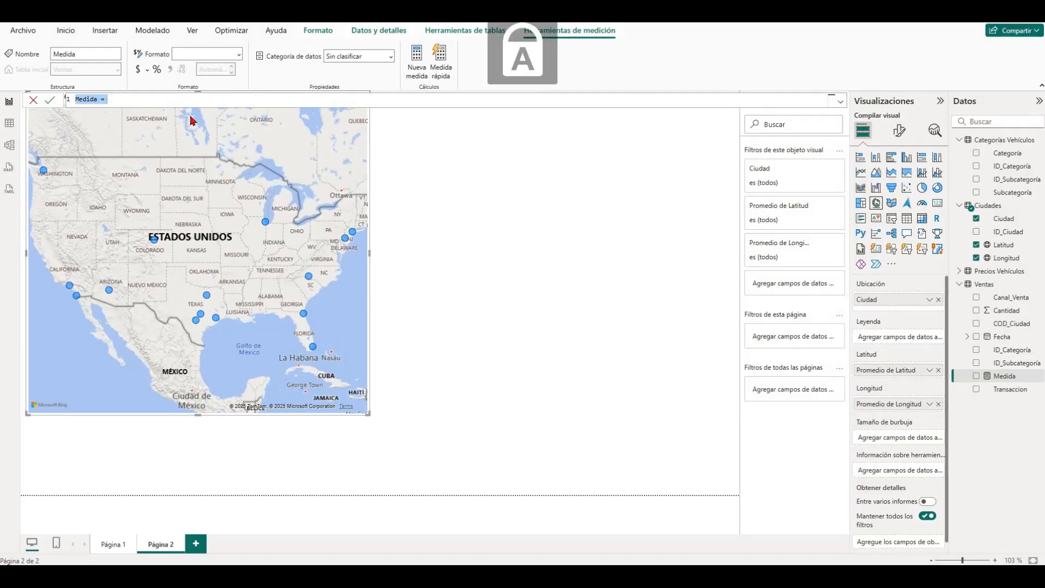
text(Ingresos)
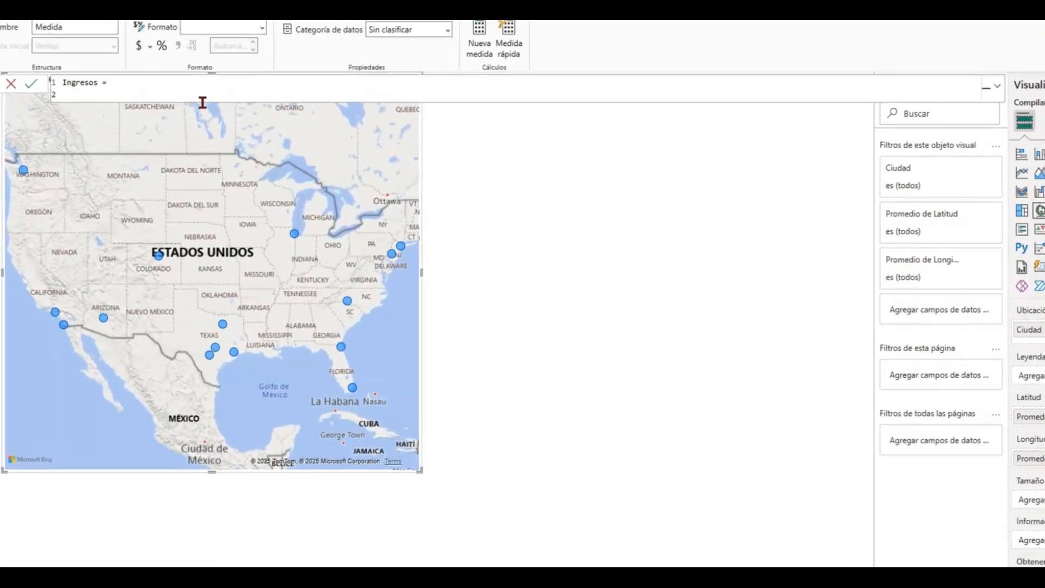
key(ctrl+v)
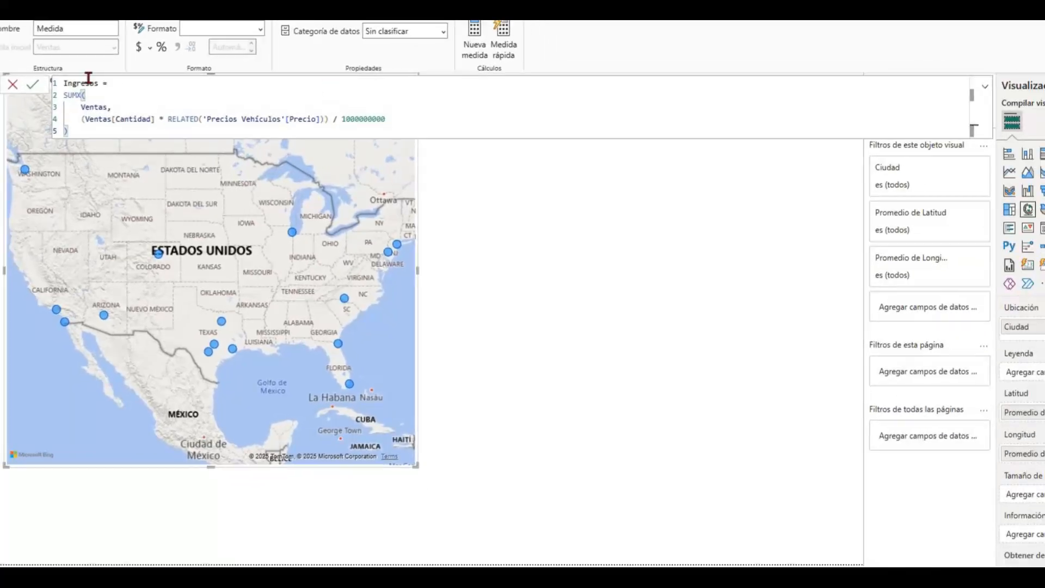
click(50, 97)
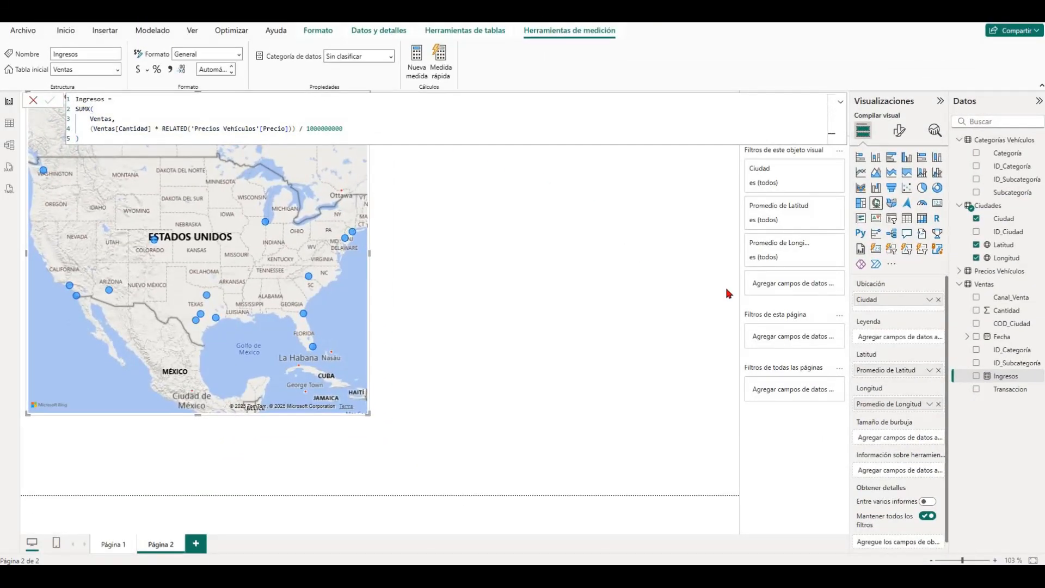
drag(1005, 376, 916, 436)
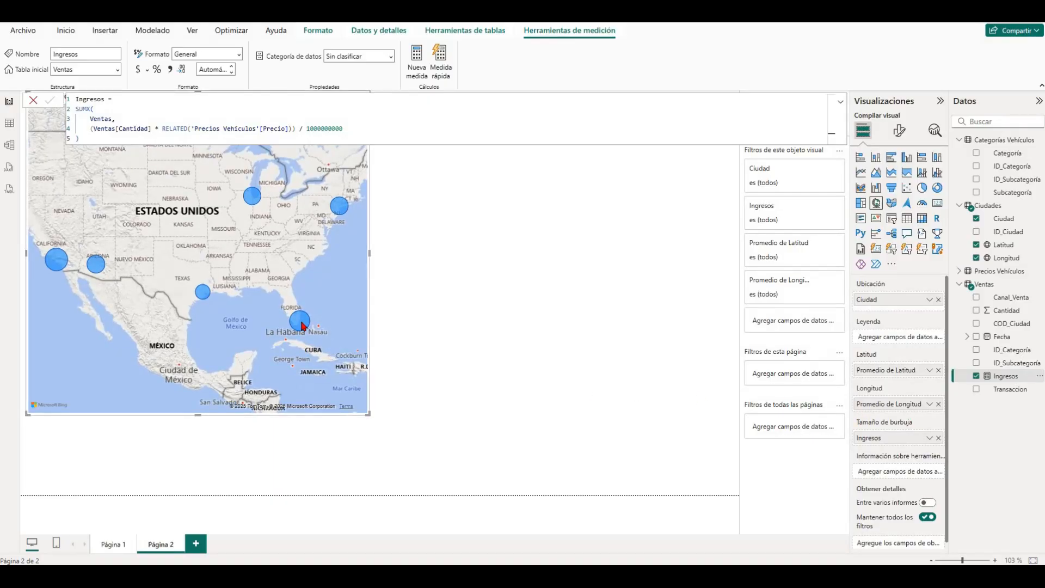
mouse_move(303, 326)
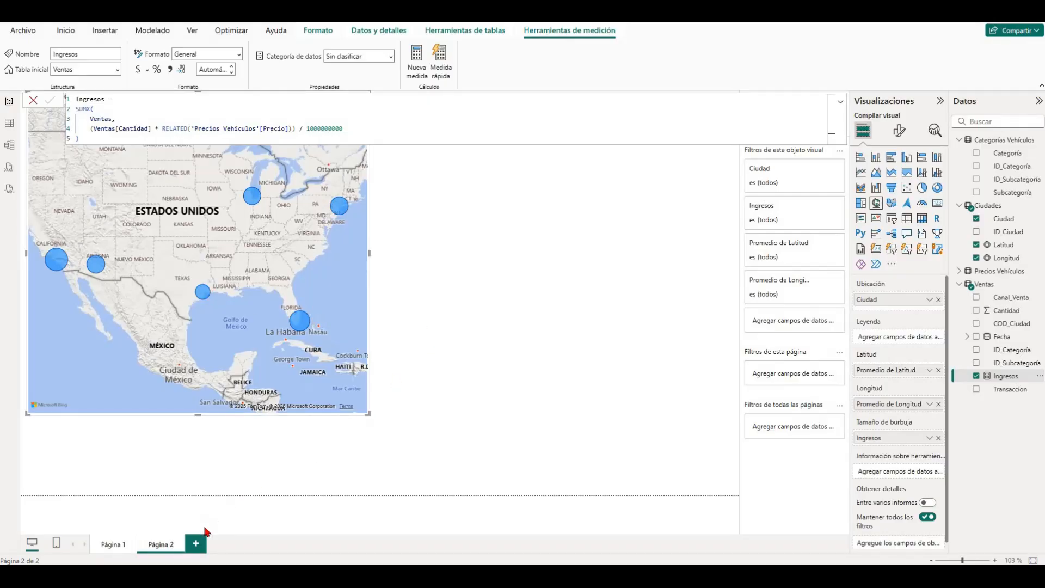
- Add a third report page, name it Hover_Mapa, and allow its use as a tooltip
click(196, 544)
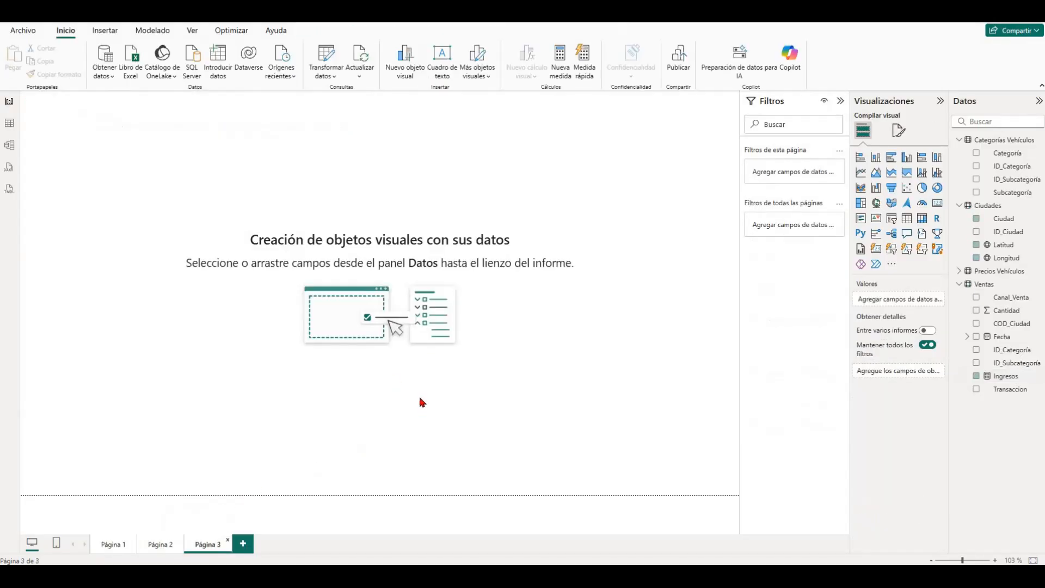
click(900, 131)
click(903, 190)
click(902, 224)
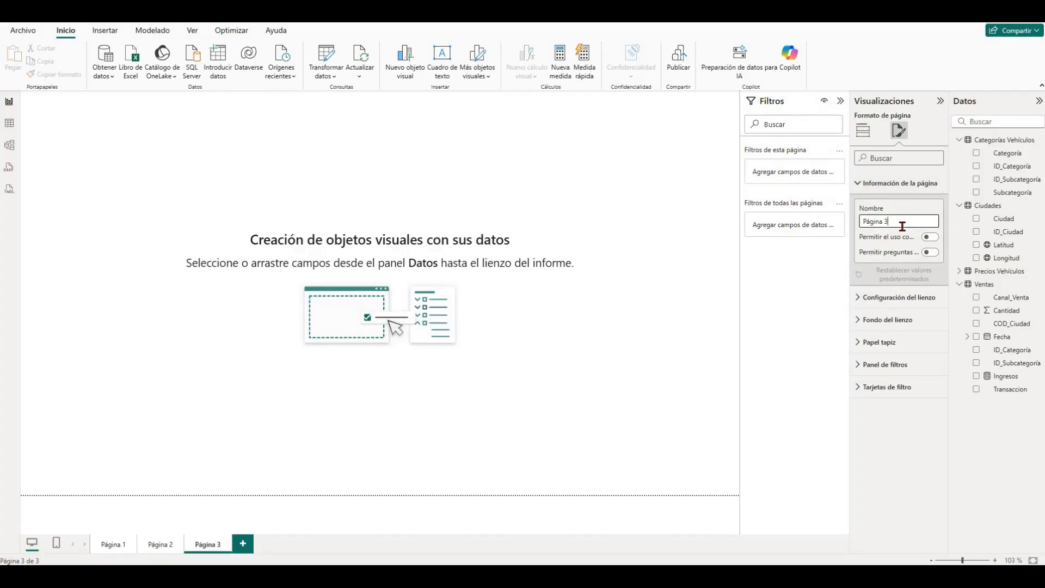
key(ctrl+a)
text(Hover_Mapa)
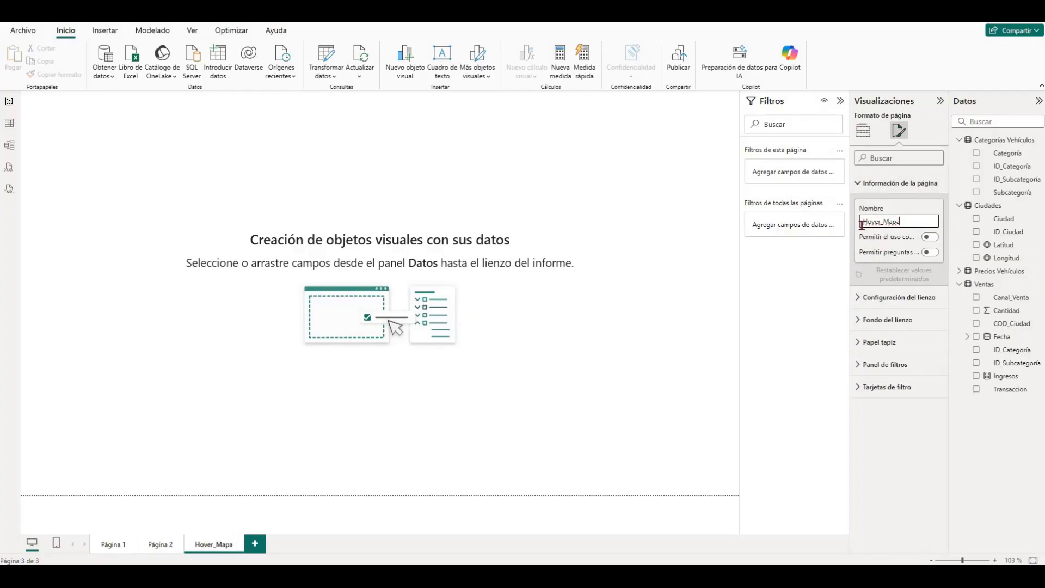
click(931, 238)
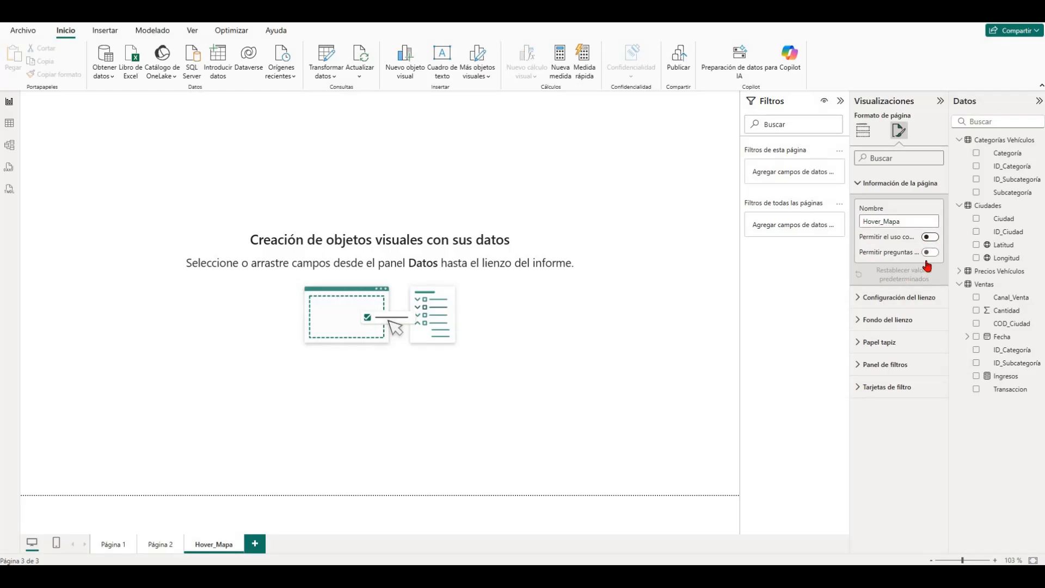
- Set the Hover_Mapa page's canvas type to Personalizado with a height of 160 px and a width of 400 px
click(904, 298)
click(901, 336)
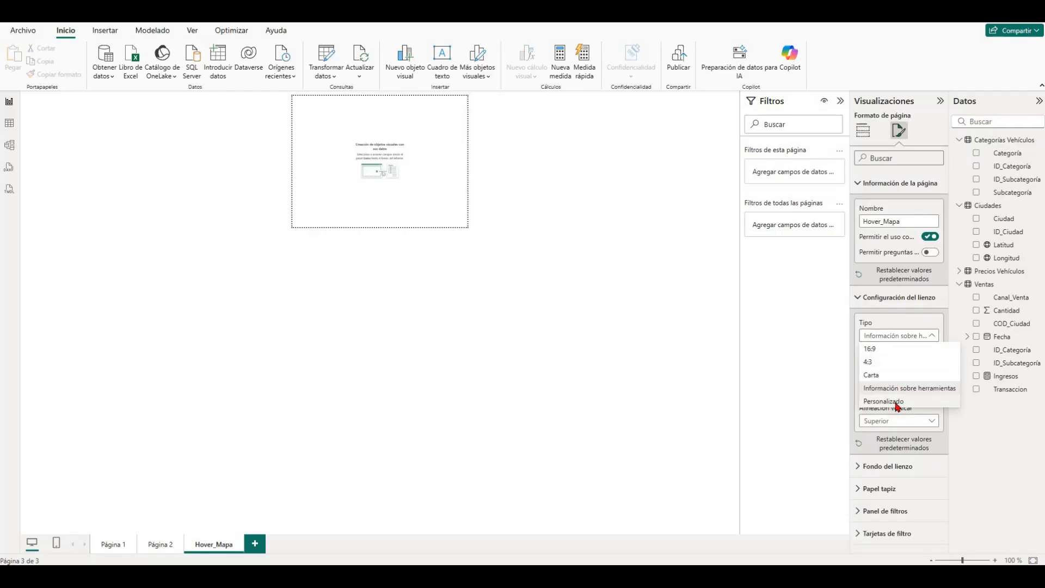
click(898, 402)
double_click(879, 364)
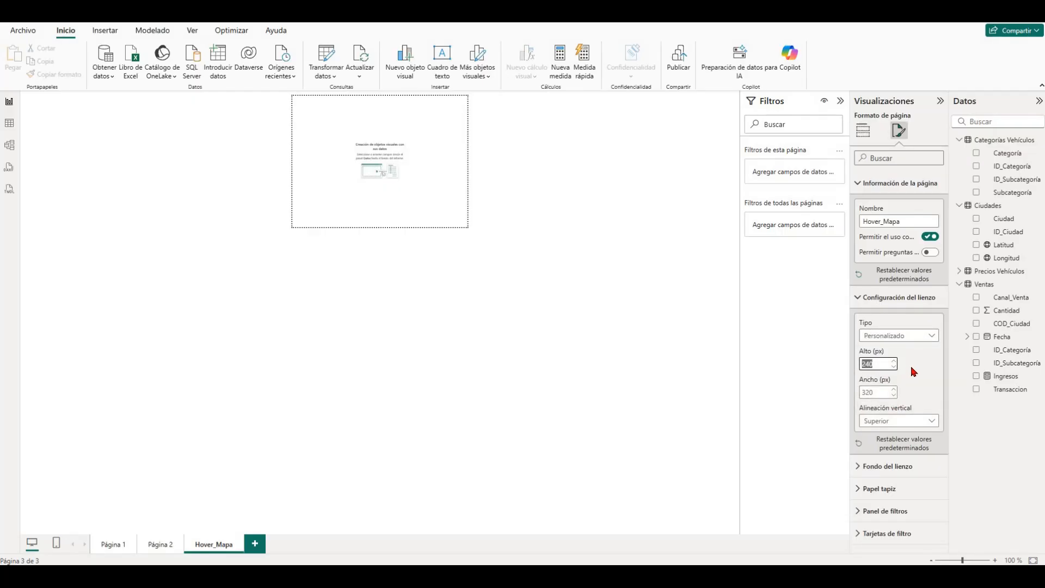
text(16)
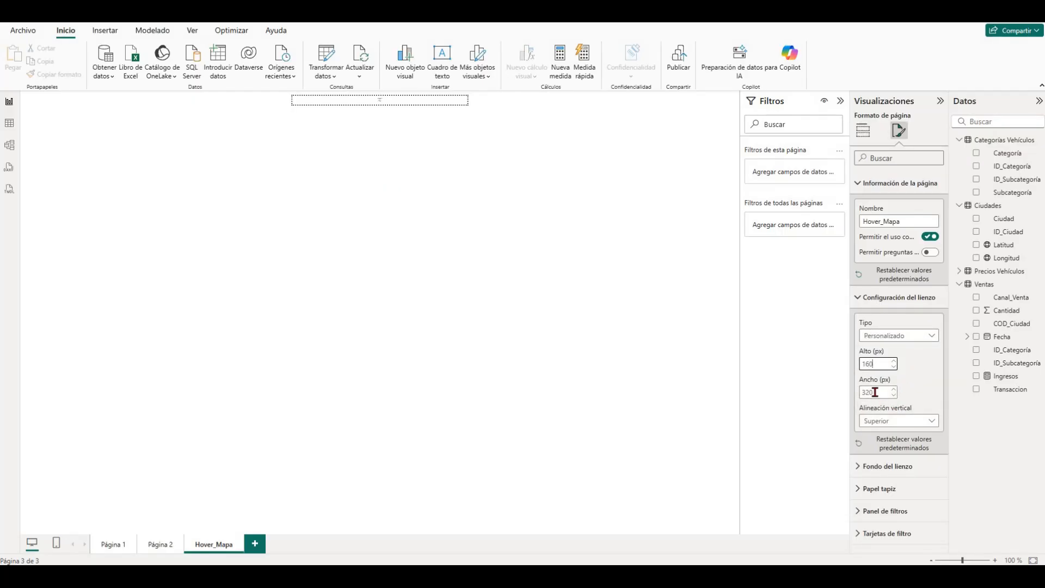
text(0)
key(Tab)
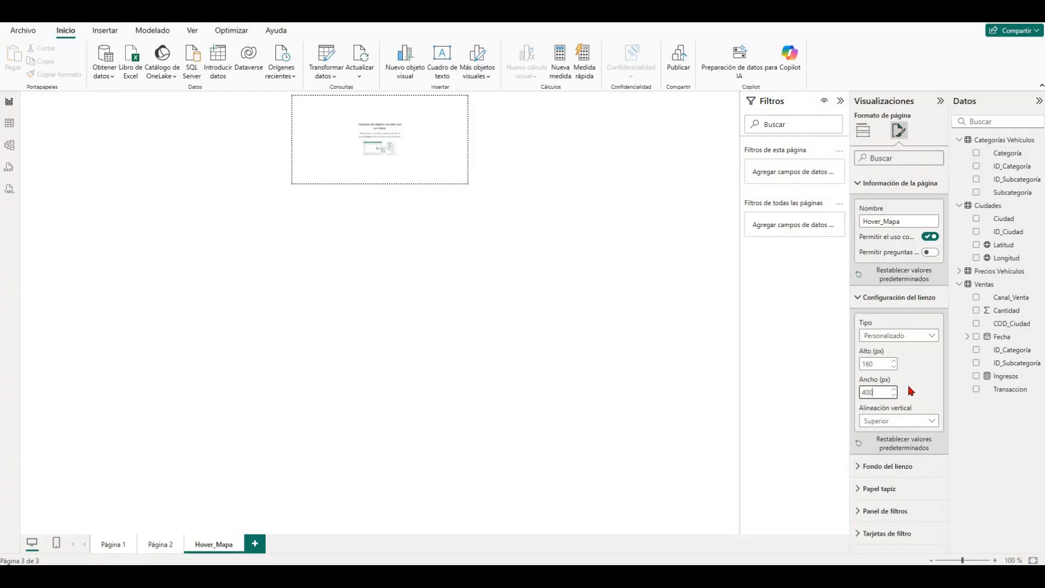
- Add a card to the Hover_Mapa page showing Ciudad from the Ciudades table, and centre it horizontally on the canvas
click(862, 131)
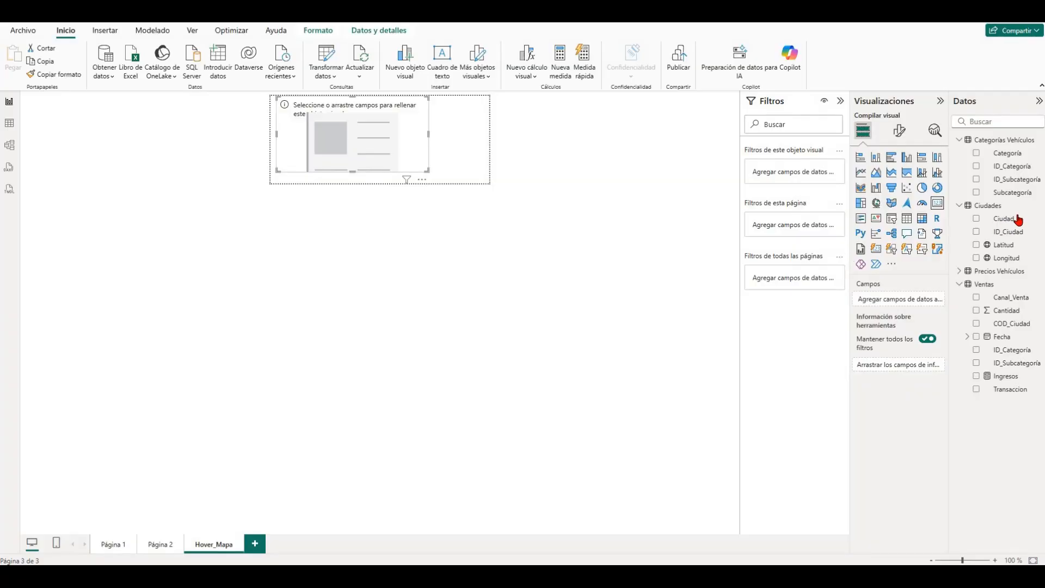
drag(1014, 220, 895, 305)
drag(415, 136, 441, 129)
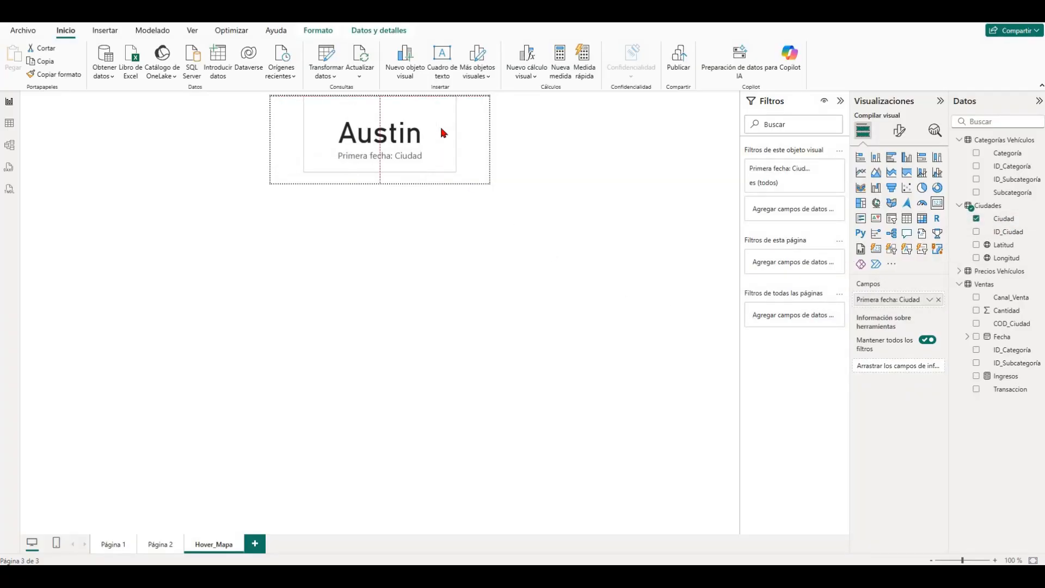
drag(368, 147, 368, 147)
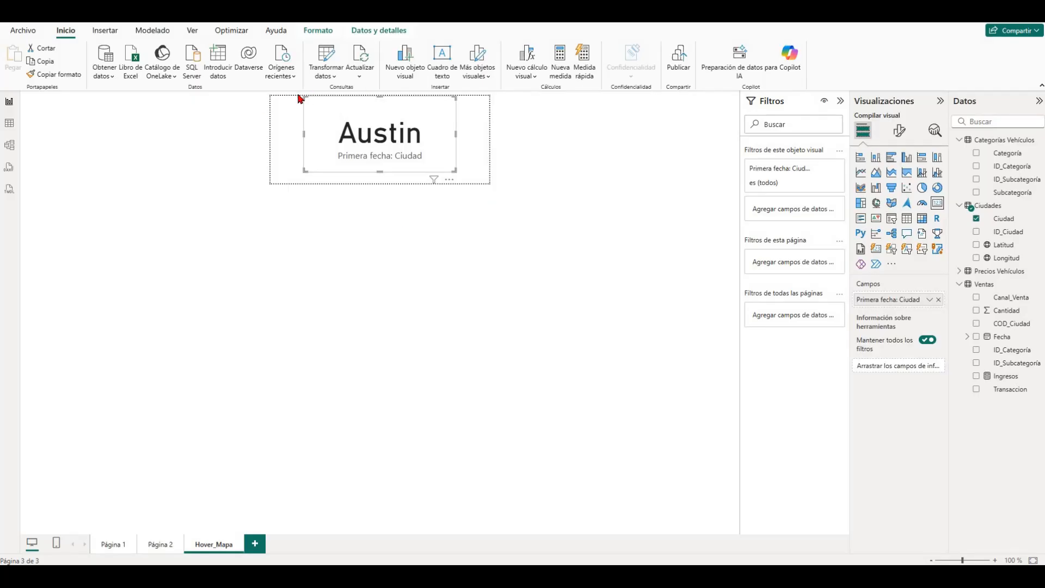
- Assign Hover_Mapa as the tooltip page of the map on Página 2 and preview it on the Florida bubble
click(165, 545)
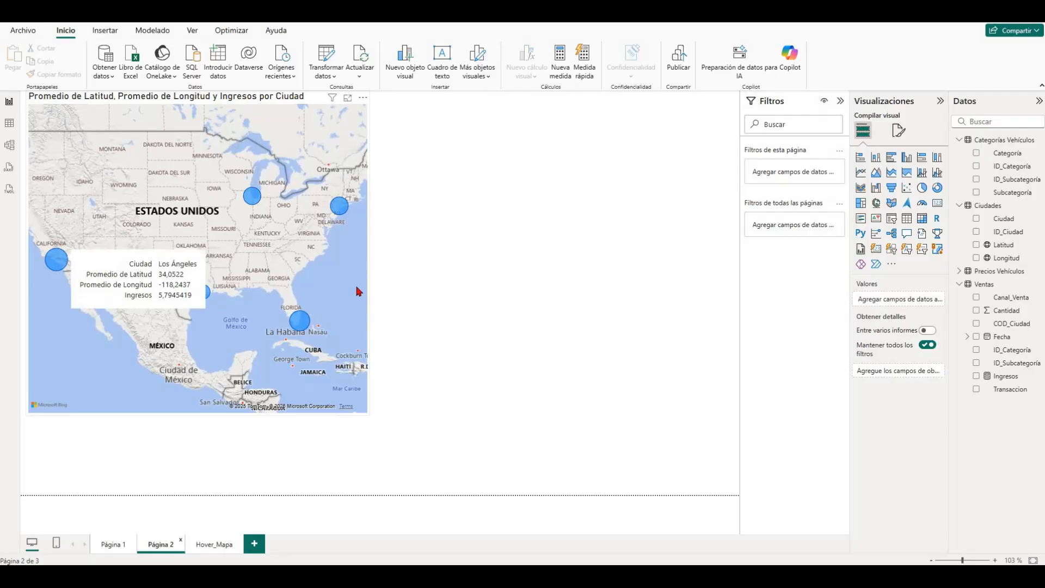
click(358, 251)
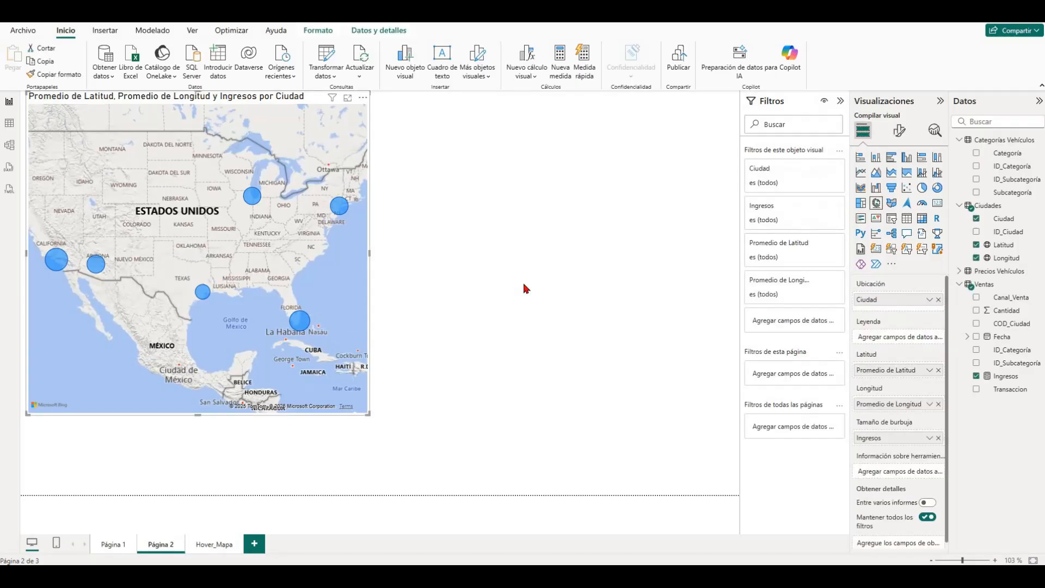
click(899, 131)
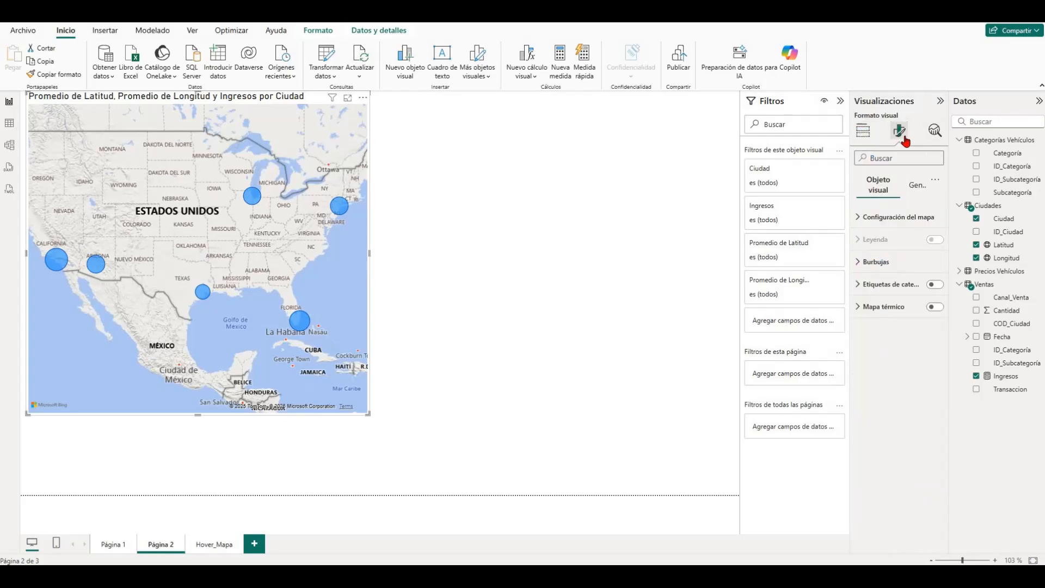
click(917, 187)
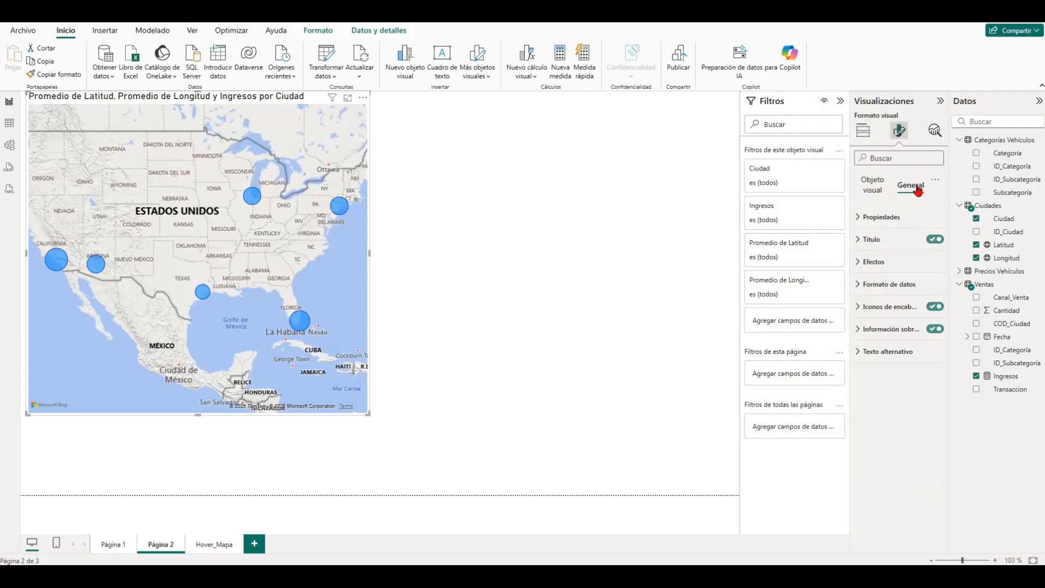
click(897, 330)
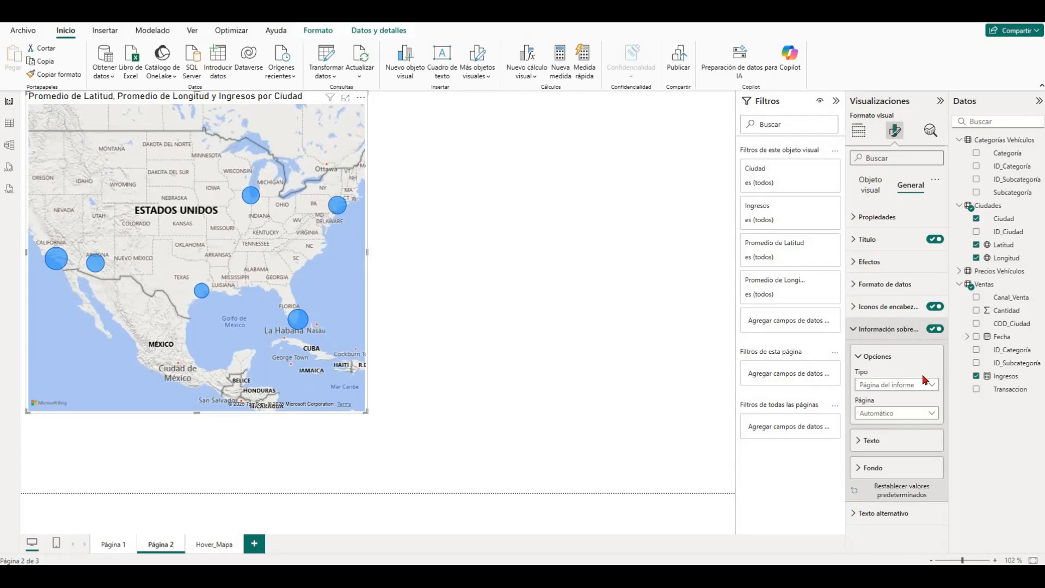
click(906, 414)
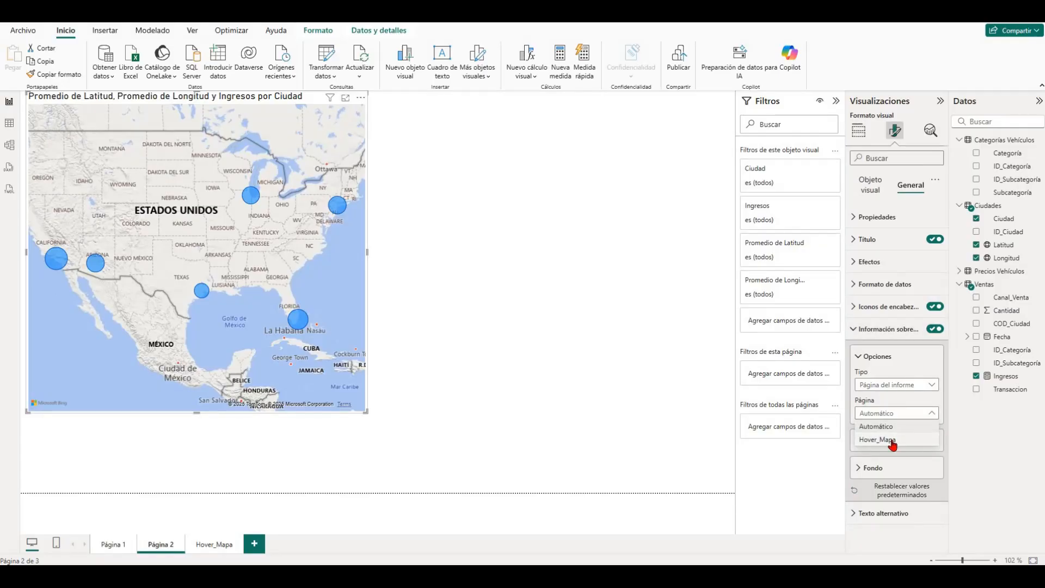
click(893, 442)
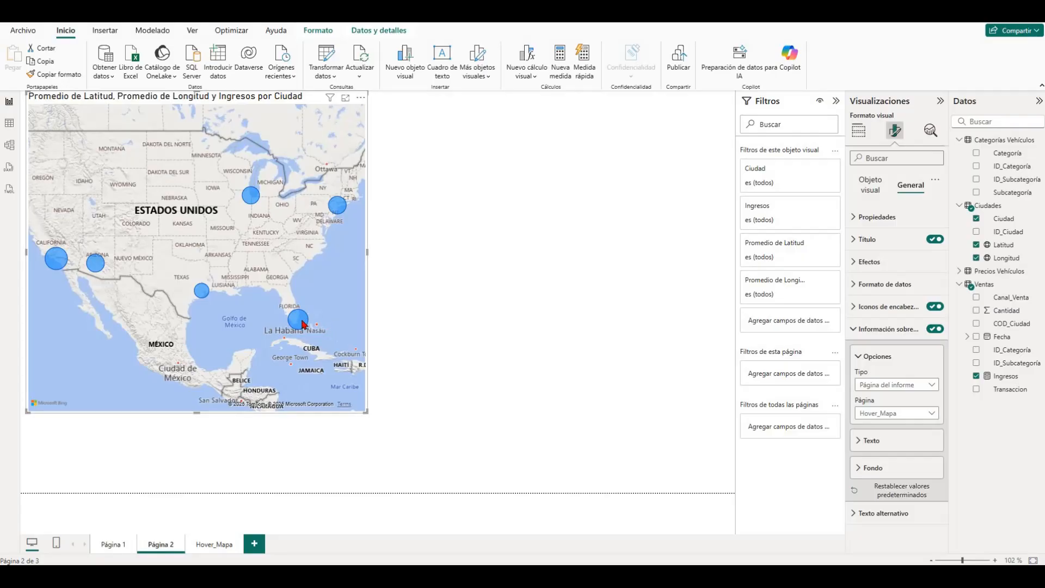
mouse_move(303, 324)
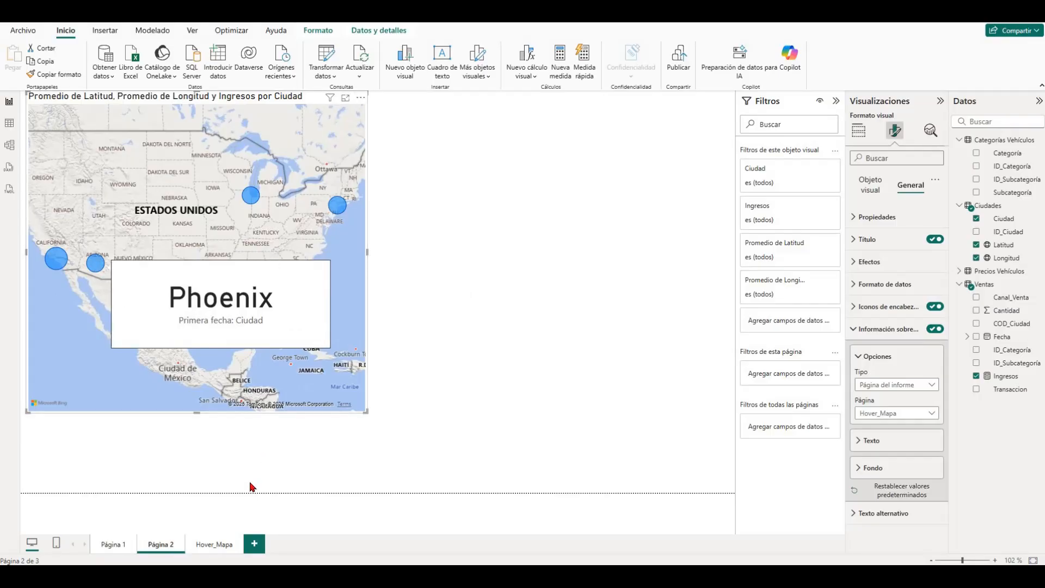
- Review the Hover_Mapa layout, return to Página 2 and check the map tooltip on the Houston and Phoenix bubbles
click(218, 543)
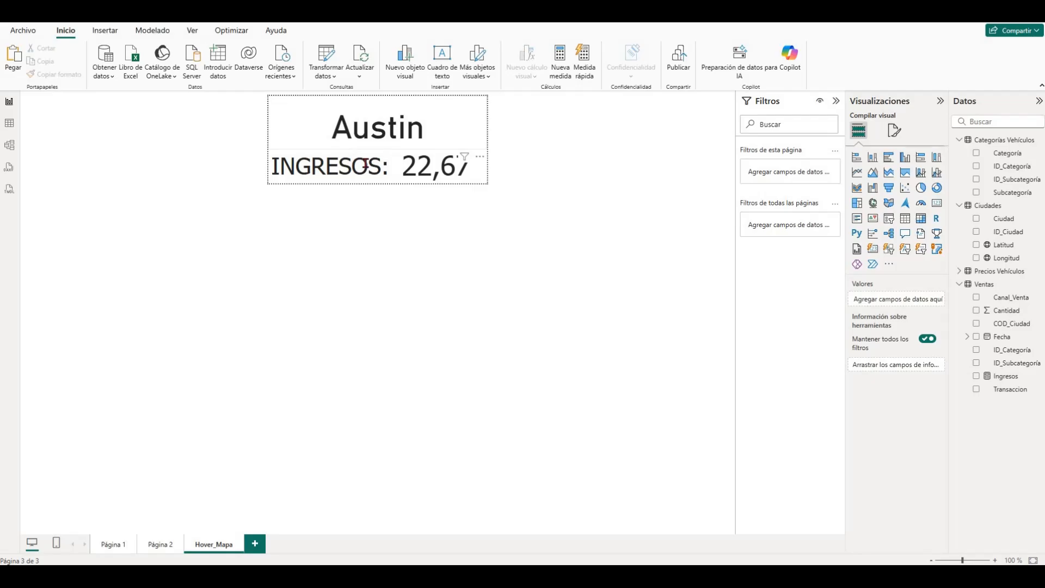
click(159, 543)
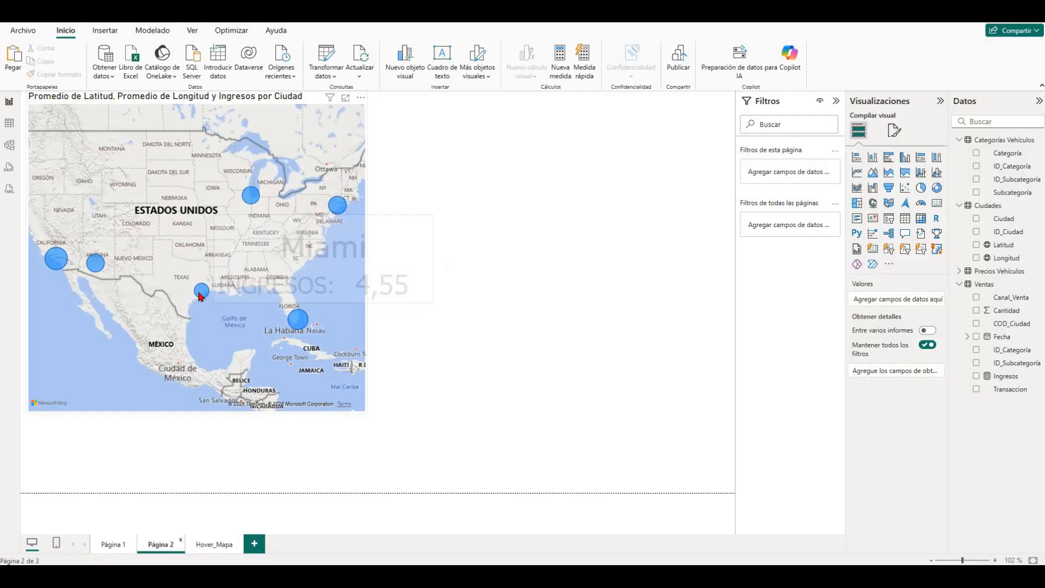
mouse_move(200, 295)
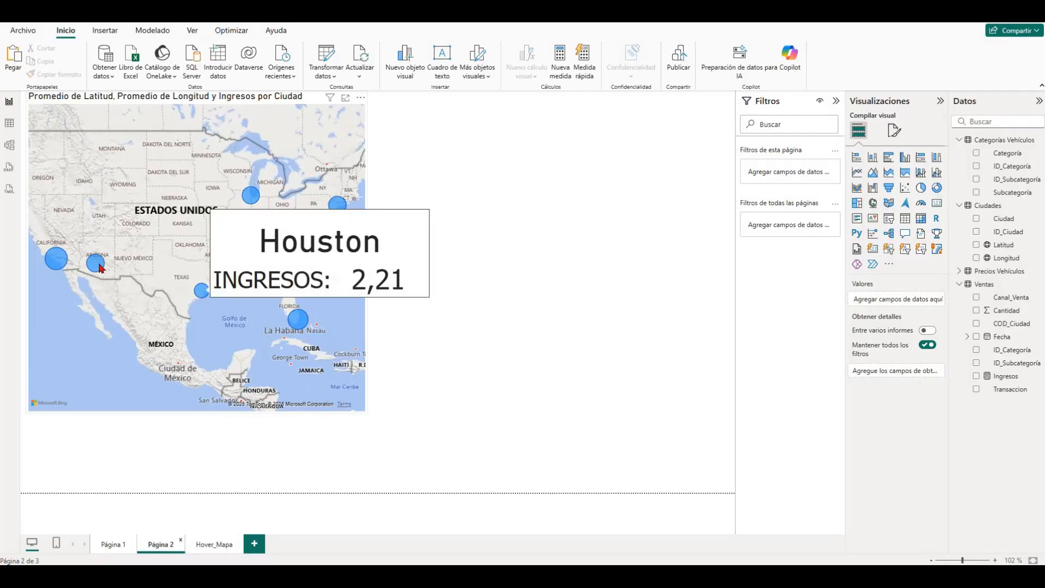
mouse_move(100, 266)
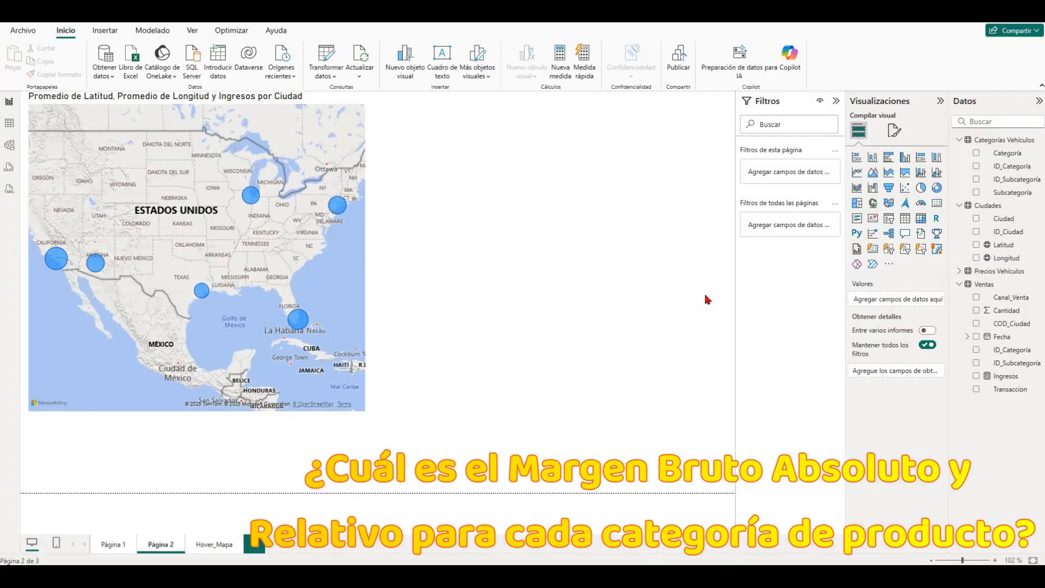
click(974, 284)
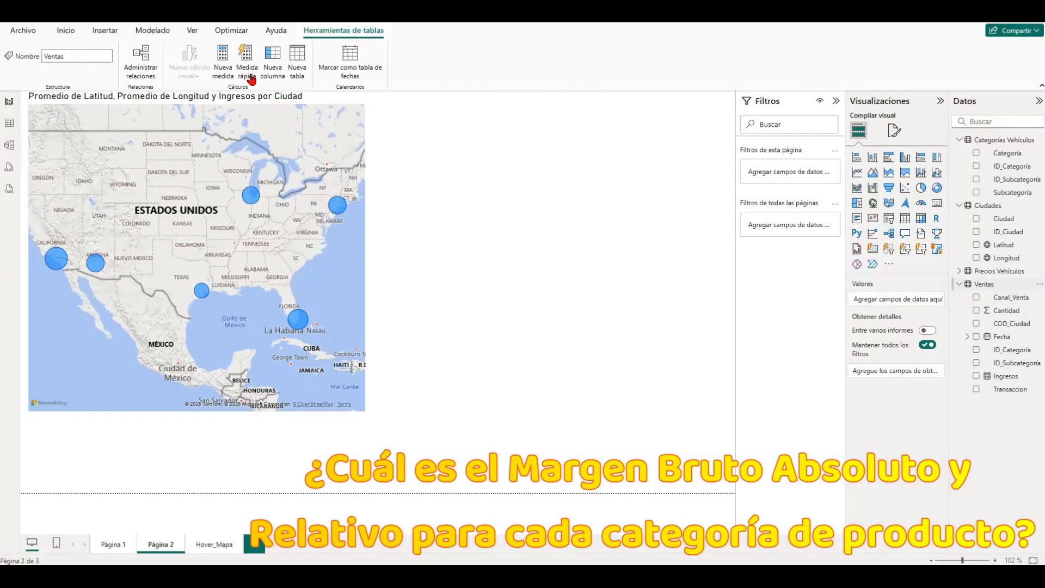
click(223, 61)
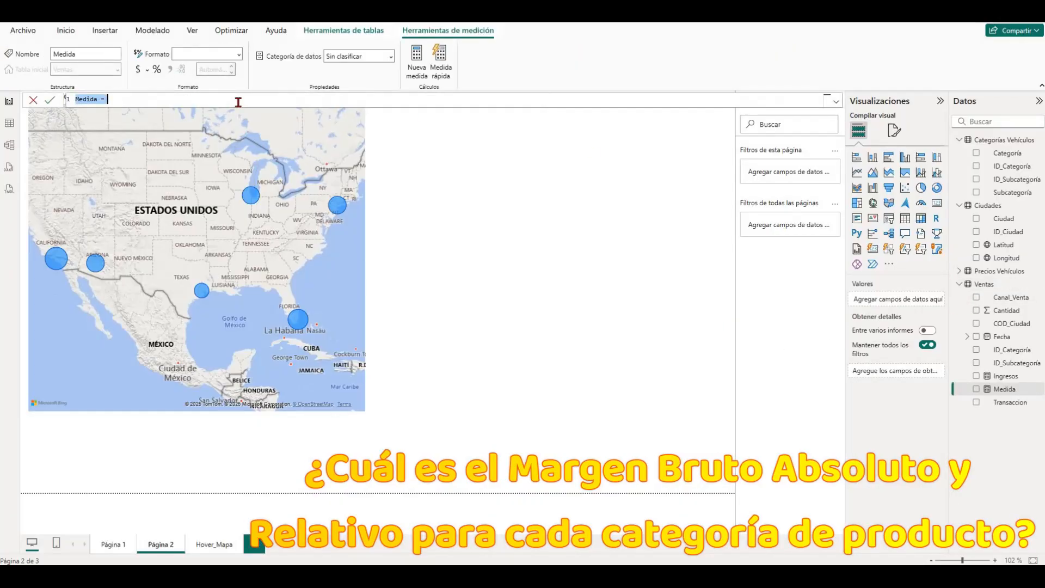
key(ctrl+v)
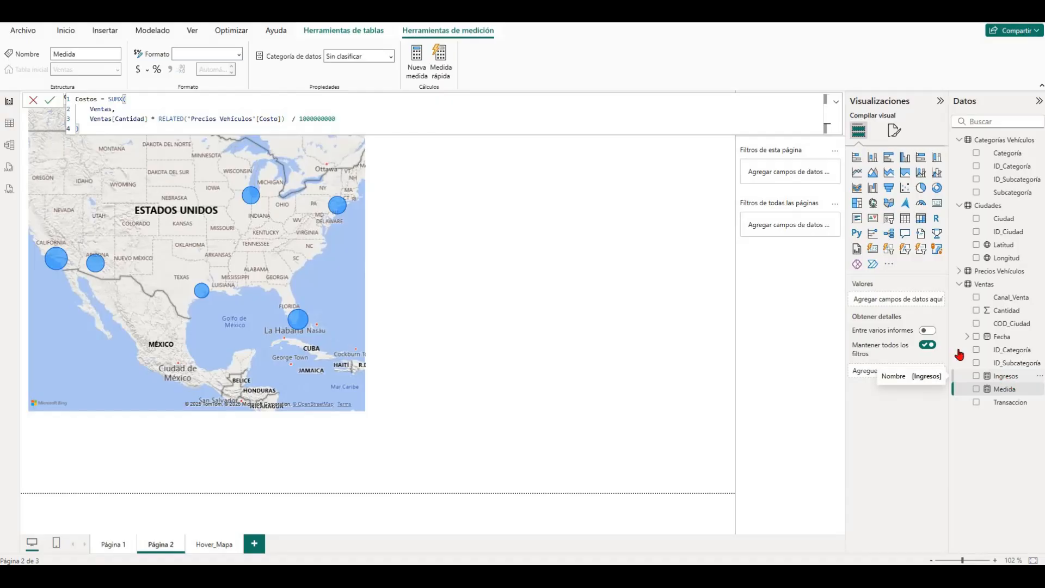
click(270, 118)
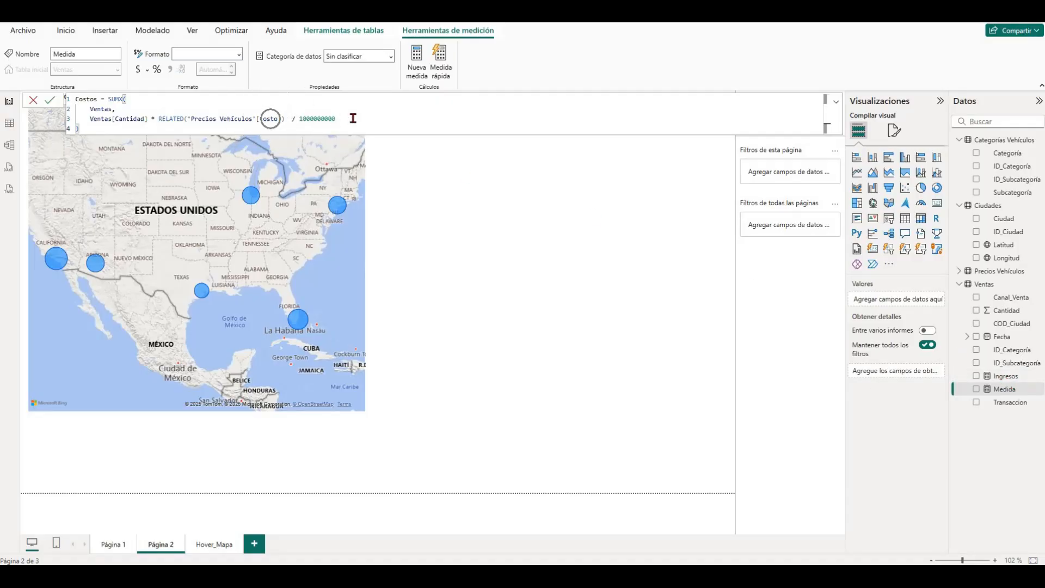
click(50, 98)
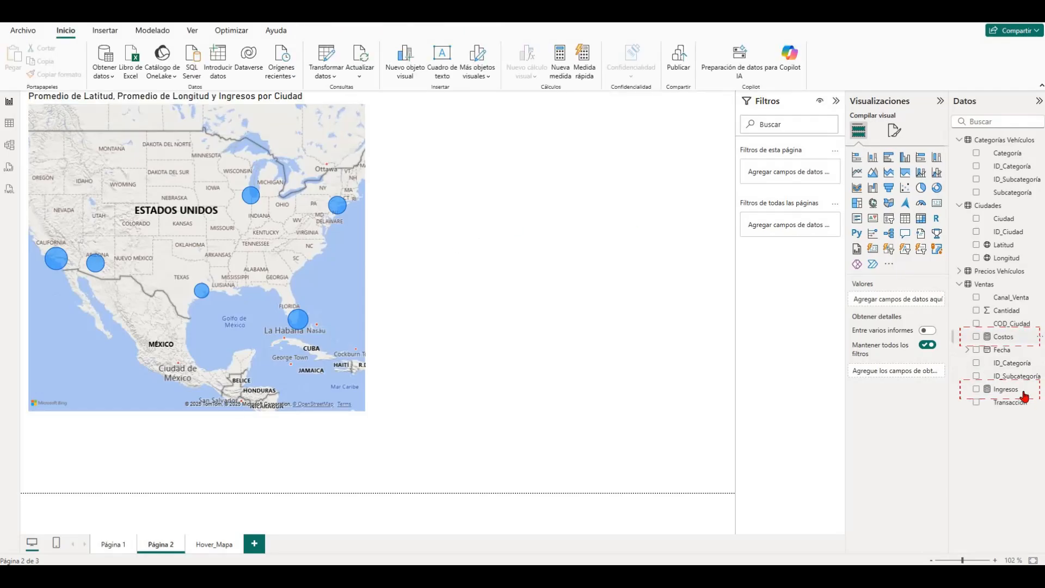
- In Ventas, create the measure MargenBruto = [Ingresos] - [Costos]
click(1010, 287)
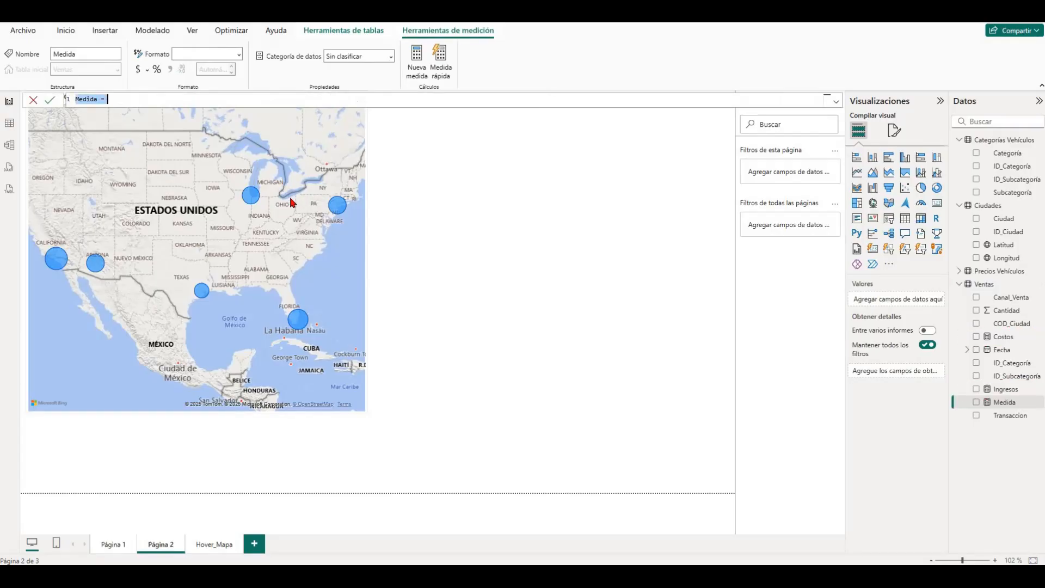
text(MargenBruto = [Ingresos] - [Costos])
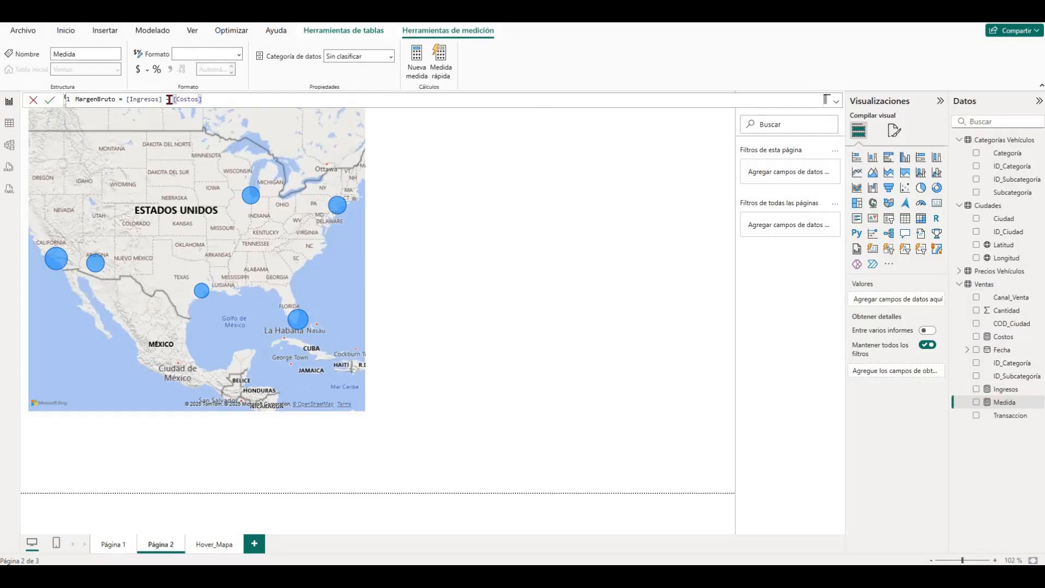
click(49, 99)
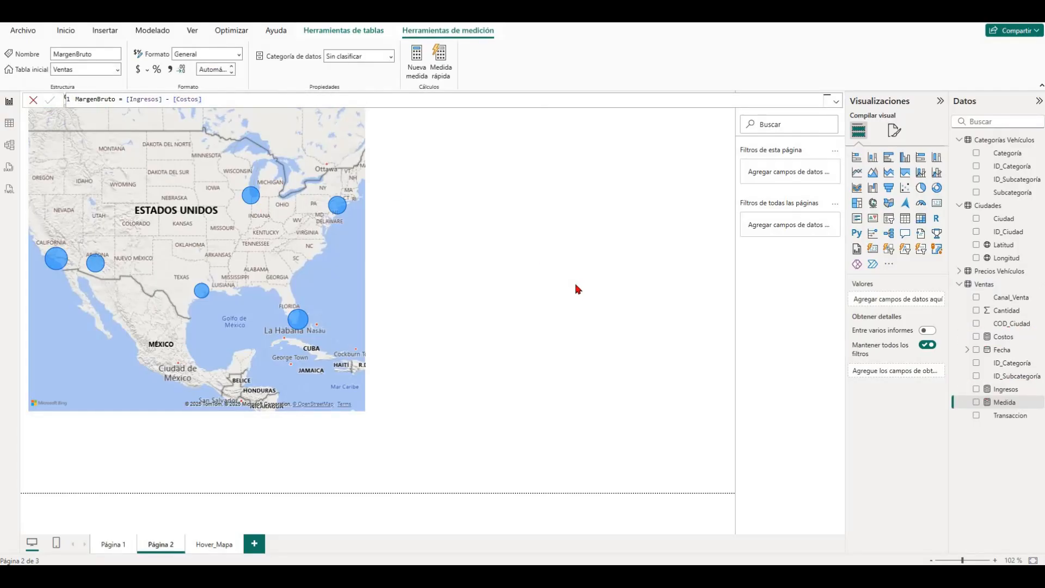
- In Ventas, create the measure MargenPct = DIVIDE([MargenBruto], [Ingresos])
click(990, 285)
click(227, 66)
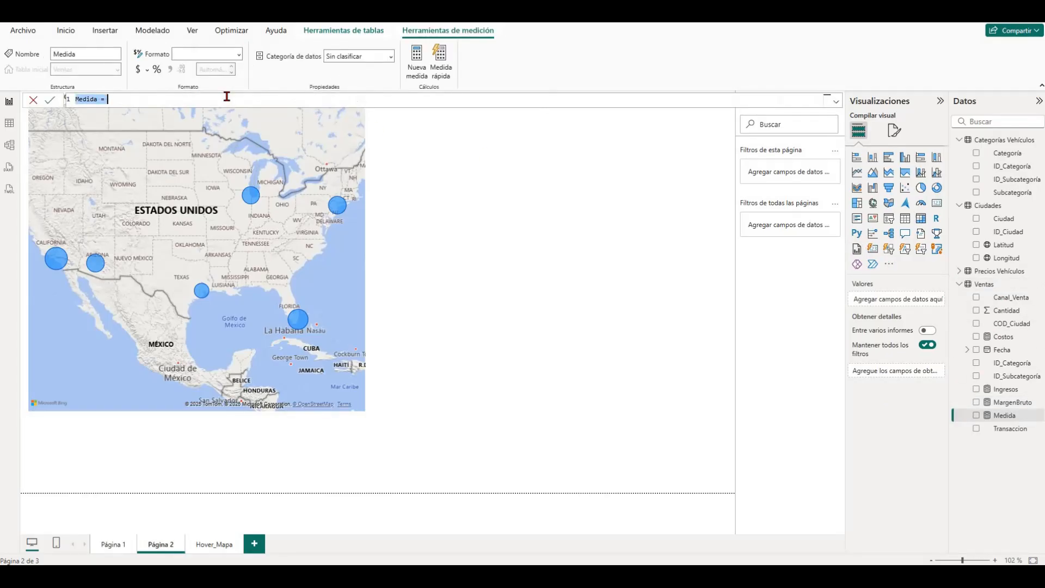
text(MargenPct = DIVIDE( [MargenBruto], [Ingresos]))
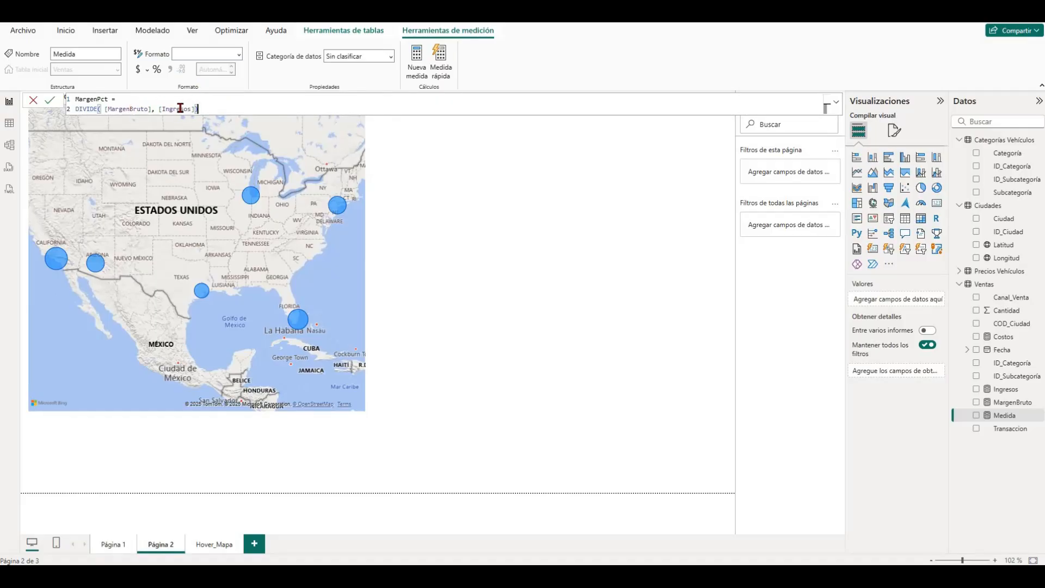
click(50, 100)
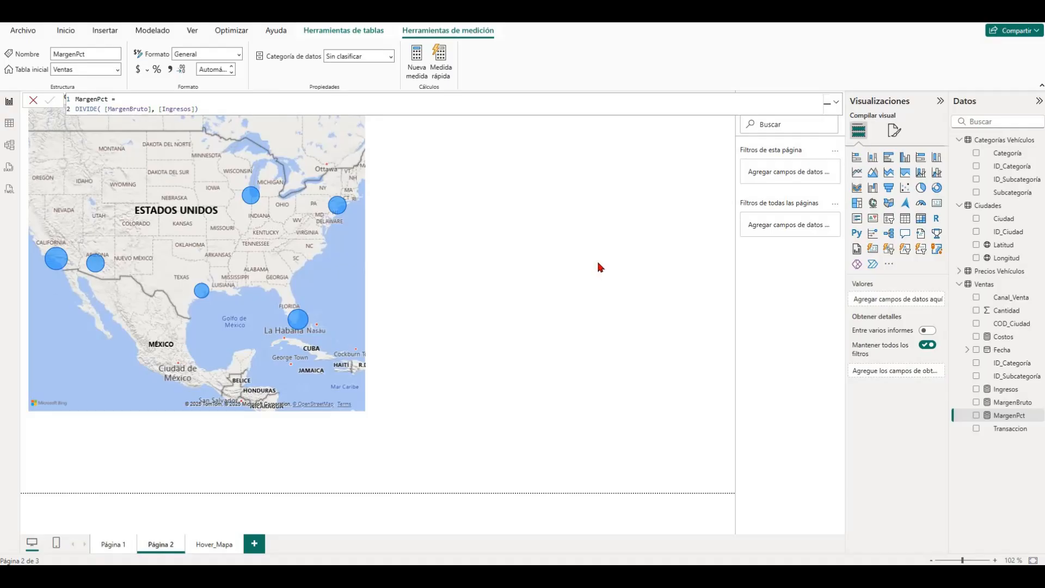
- Add a clustered column chart beside the map with Categoría on the X axis and MargenBruto and MargenPct on the Y axis
click(905, 158)
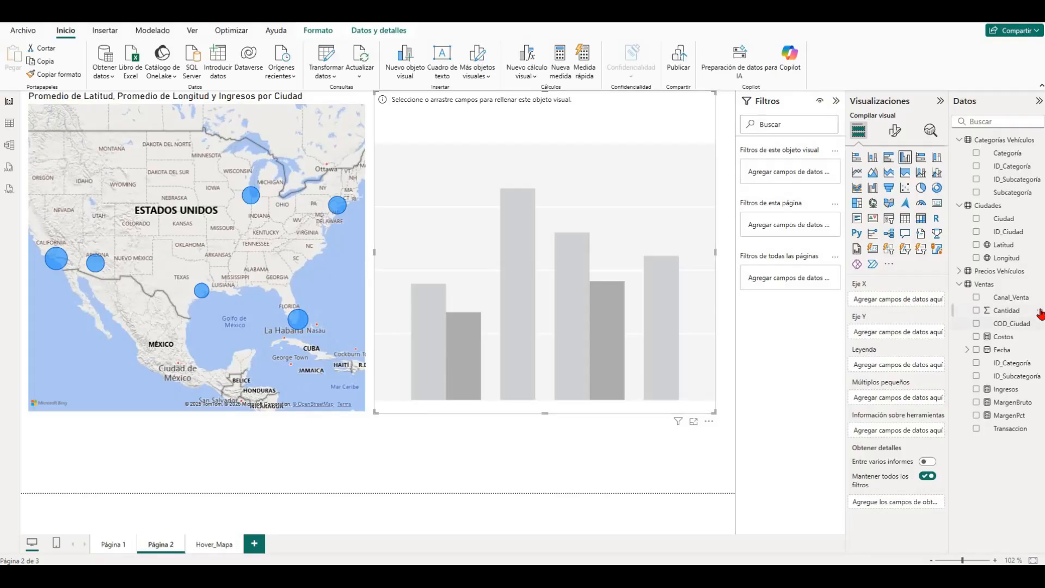
drag(1011, 153, 901, 338)
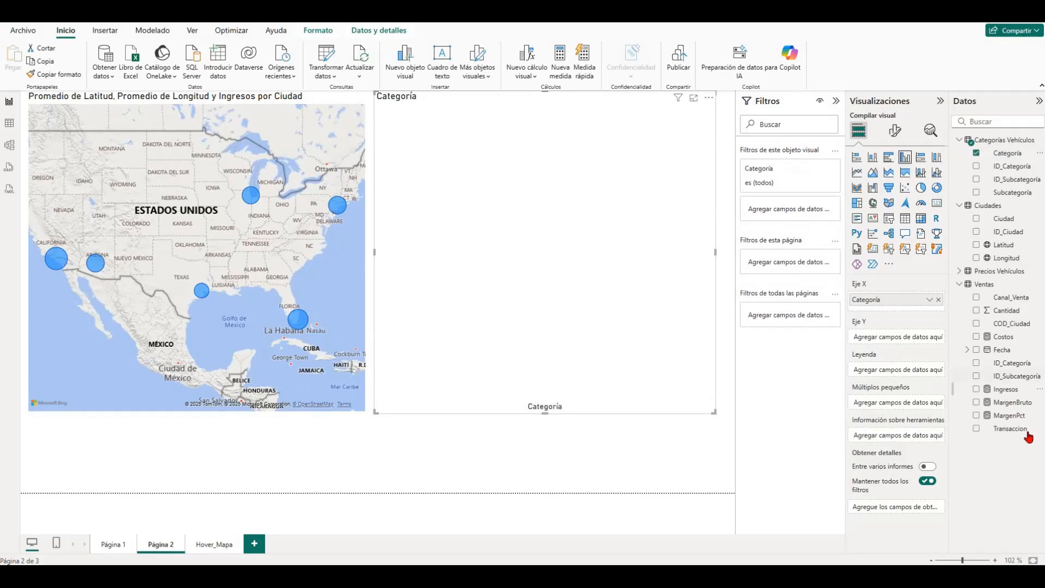
drag(1022, 407, 898, 337)
drag(972, 403, 895, 351)
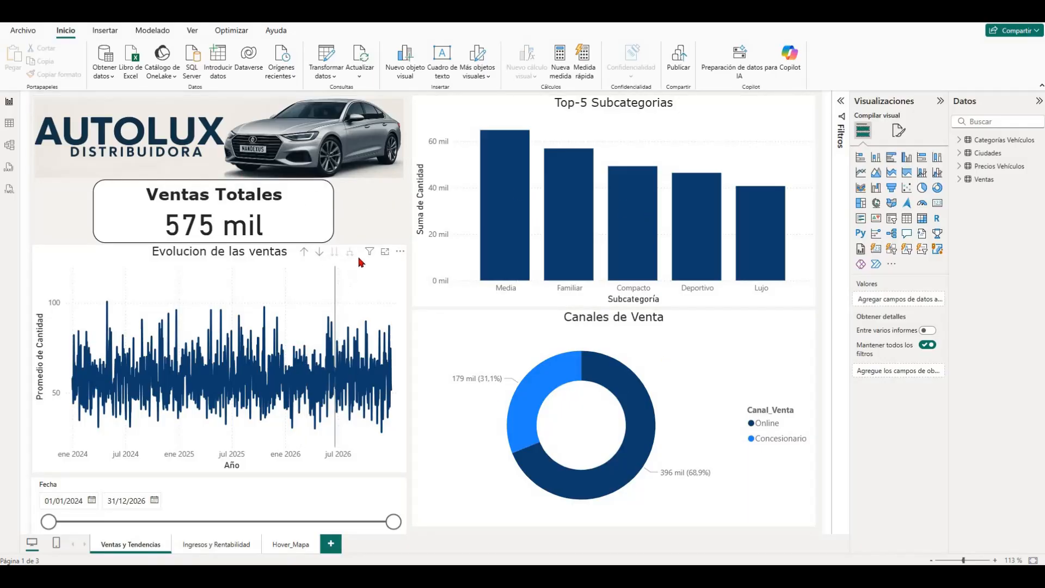
- Narrow the Fecha slicer on the Ventas y Tendencias page from both ends, with the end date at about 03/04/2026
mouse_move(368, 252)
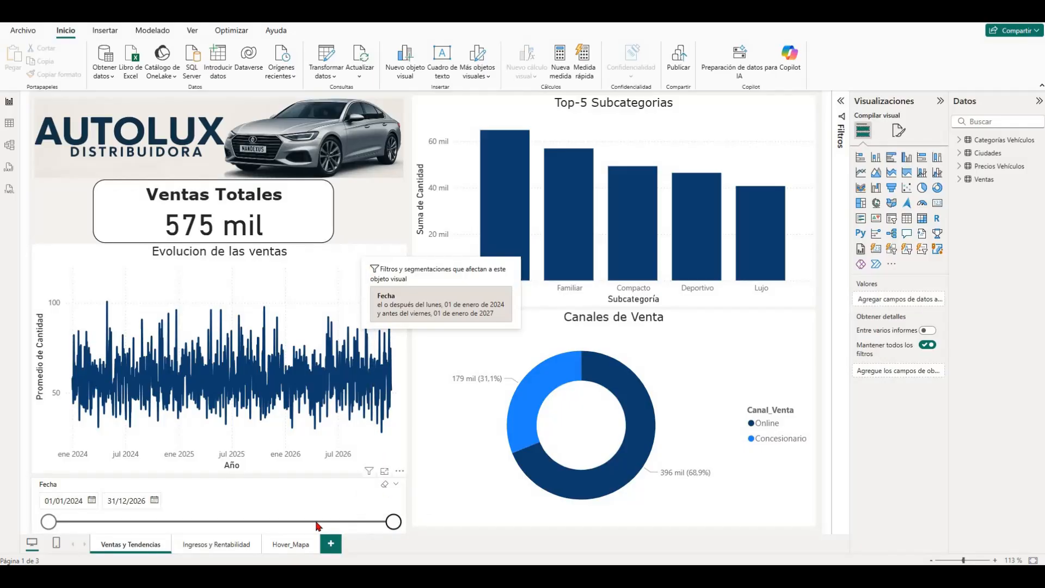
drag(394, 521, 315, 522)
drag(50, 523, 156, 523)
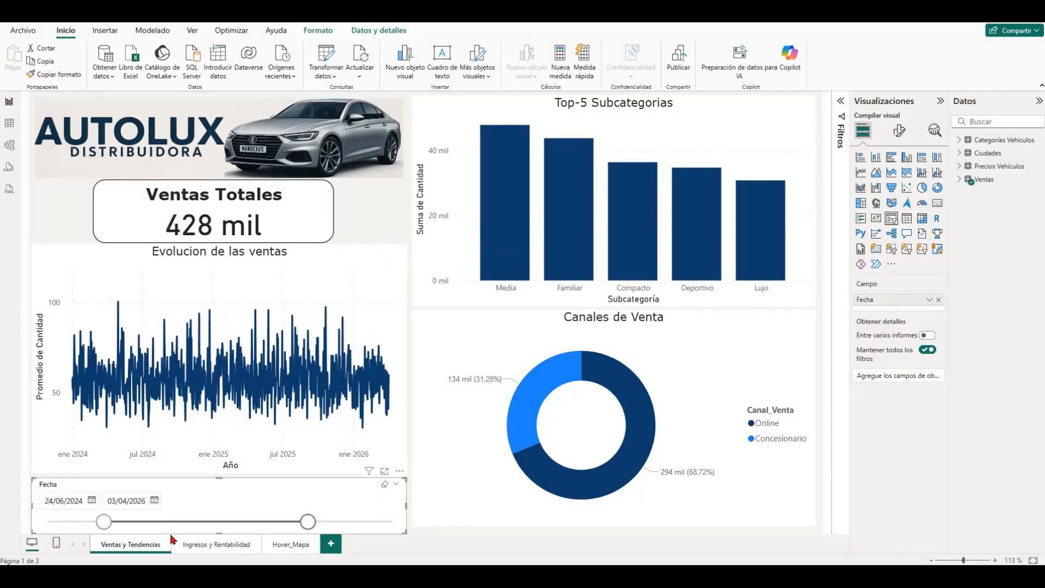
- Filter the Ingresos y Rentabilidad page by the categories Hatchback, Pickup and Convertible, and return to the Ventas y Tendencias page
click(218, 544)
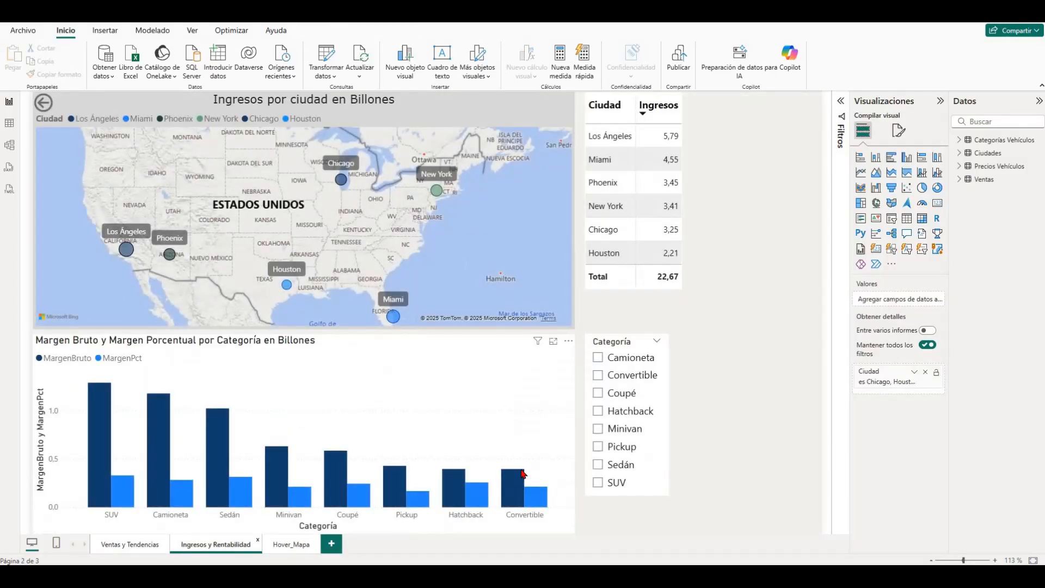
click(626, 410)
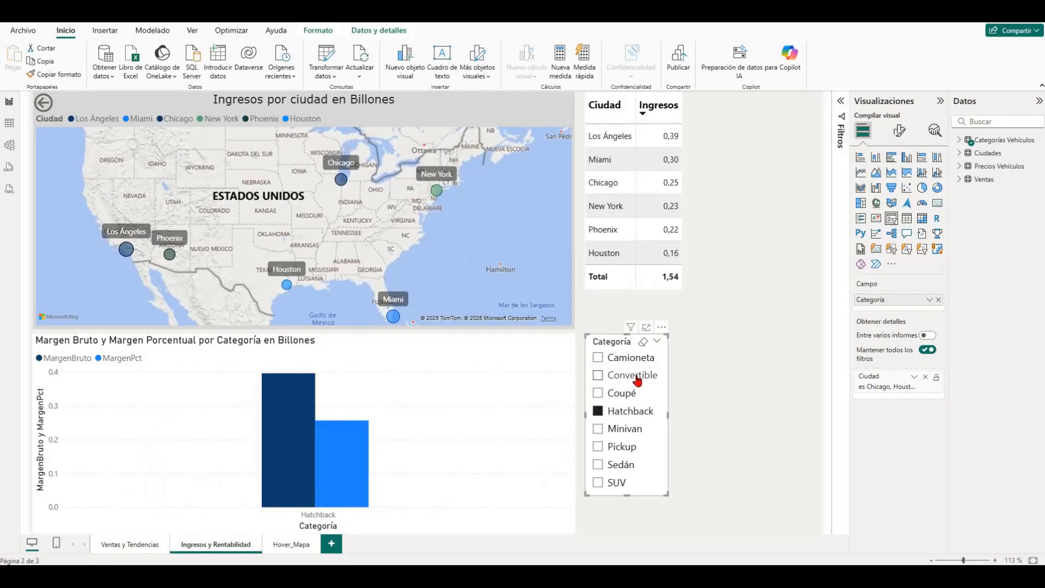
click(627, 446)
click(626, 375)
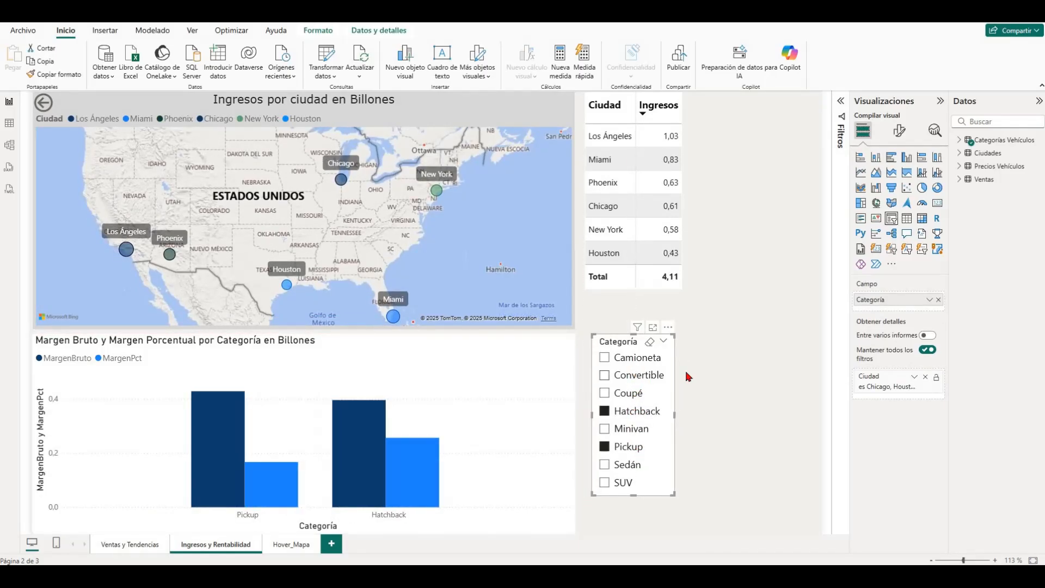
click(716, 367)
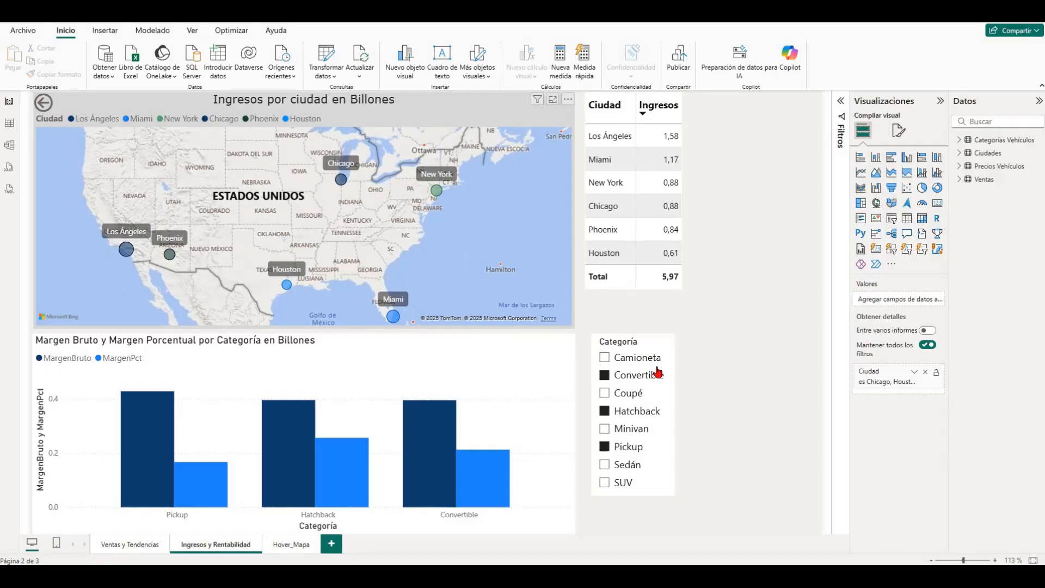
click(136, 550)
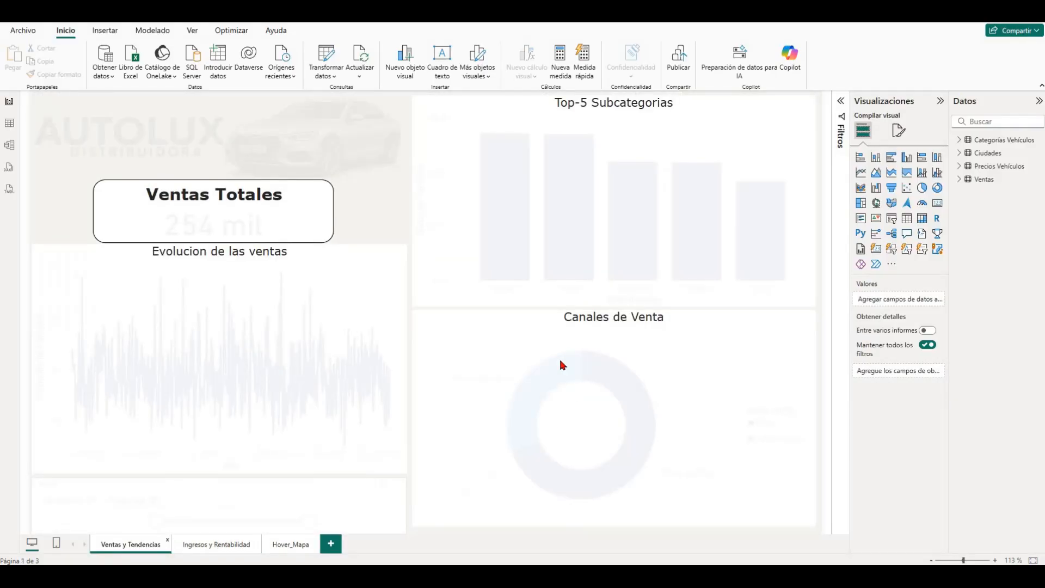